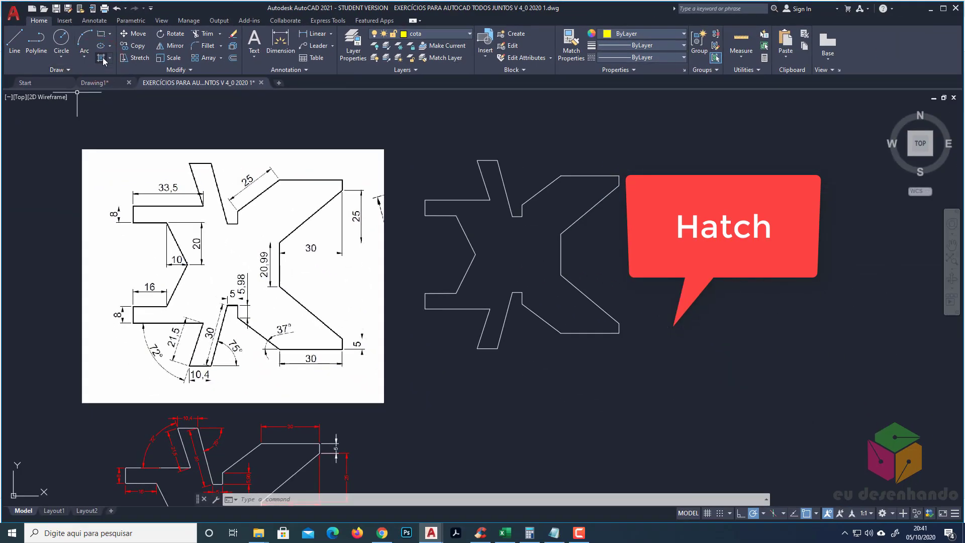
Fill the inside of the X-shaped outline with an ANSI31 diagonal hatch.
left_click(101, 58)
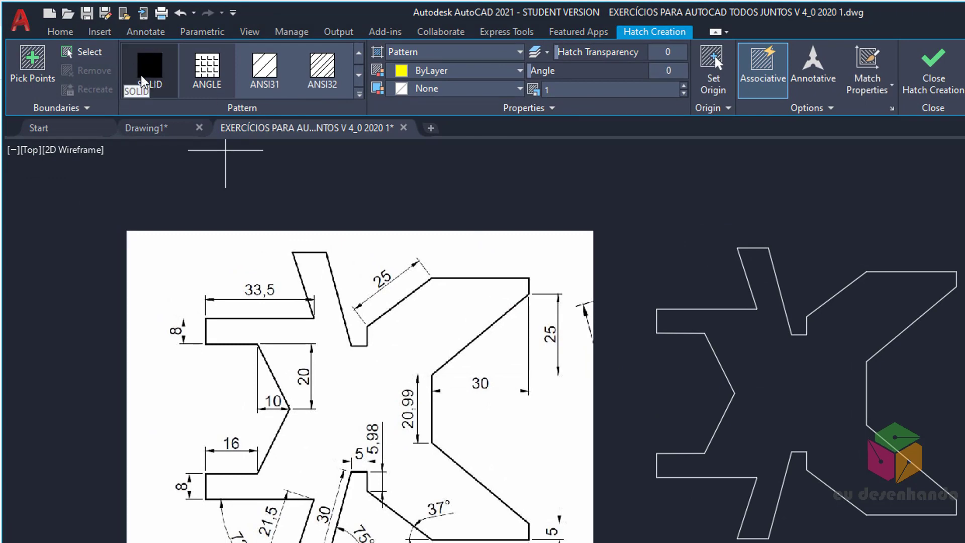
left_click(360, 75)
left_click(359, 56)
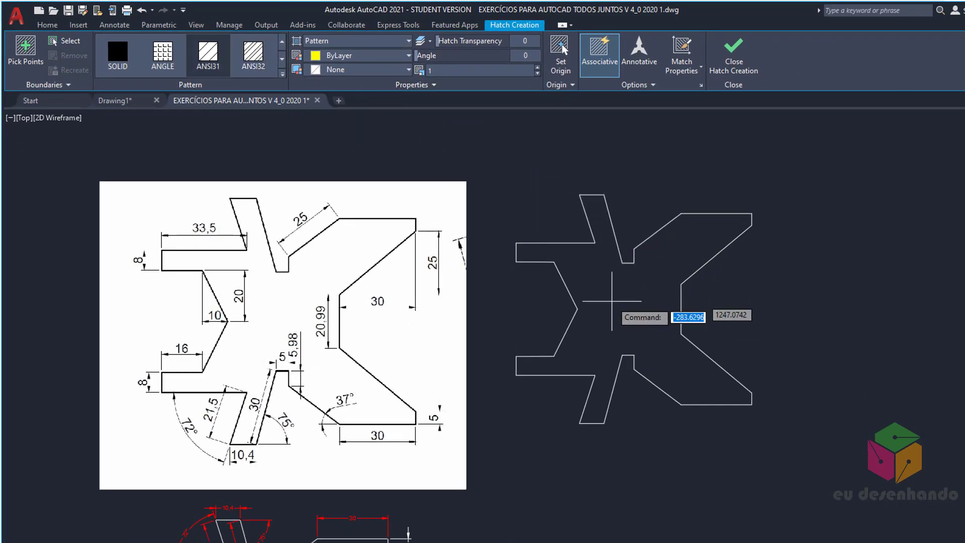
left_click(631, 302)
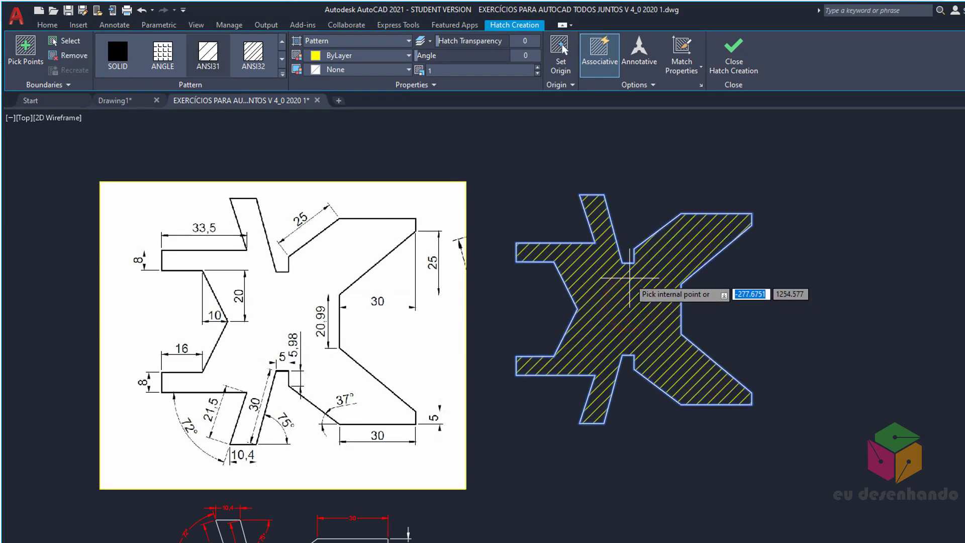
key("Return")
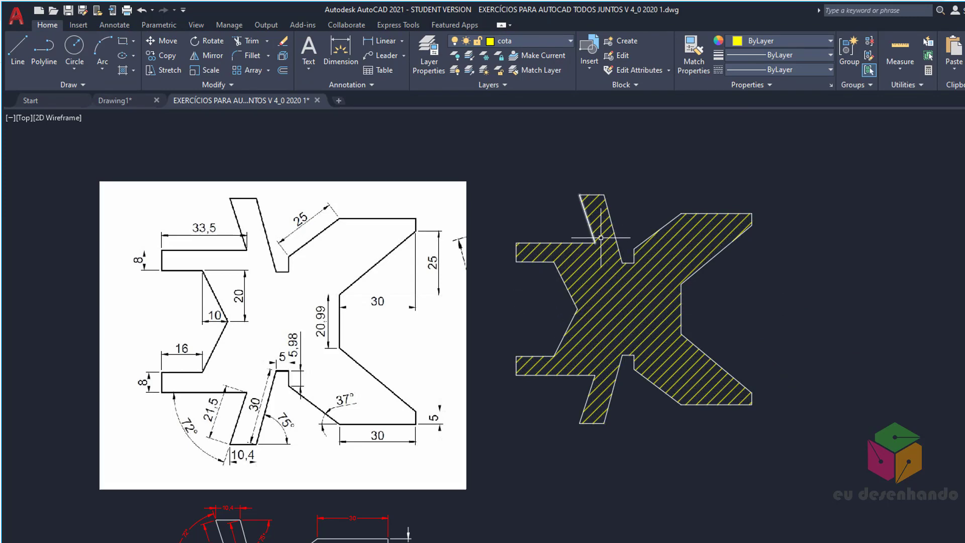
Delete the yellow hatch from the X outline.
scroll(636, 148, "up", 3)
scroll(614, 195, "up", 5)
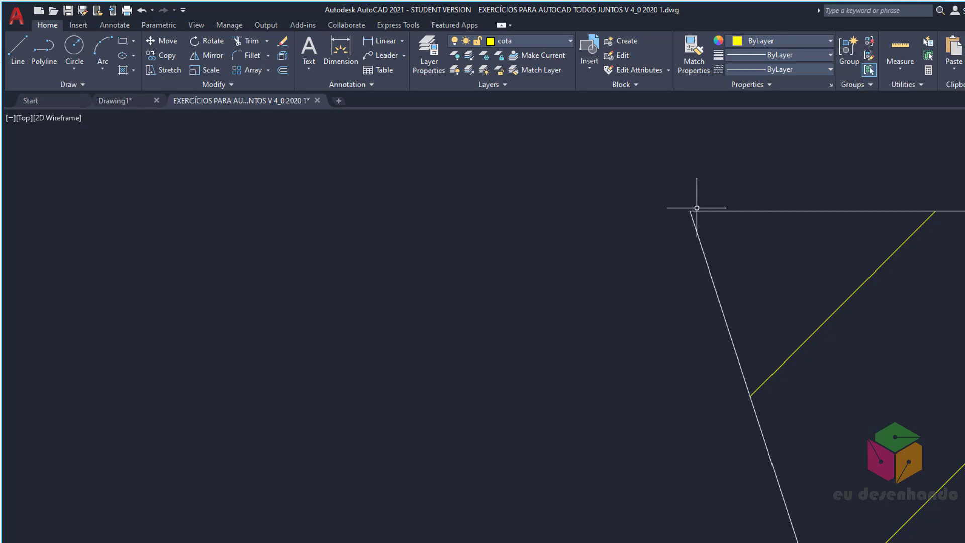
scroll(696, 207, "down", 1)
scroll(696, 209, "down", 3)
scroll(695, 209, "down", 3)
scroll(767, 334, "up", 2)
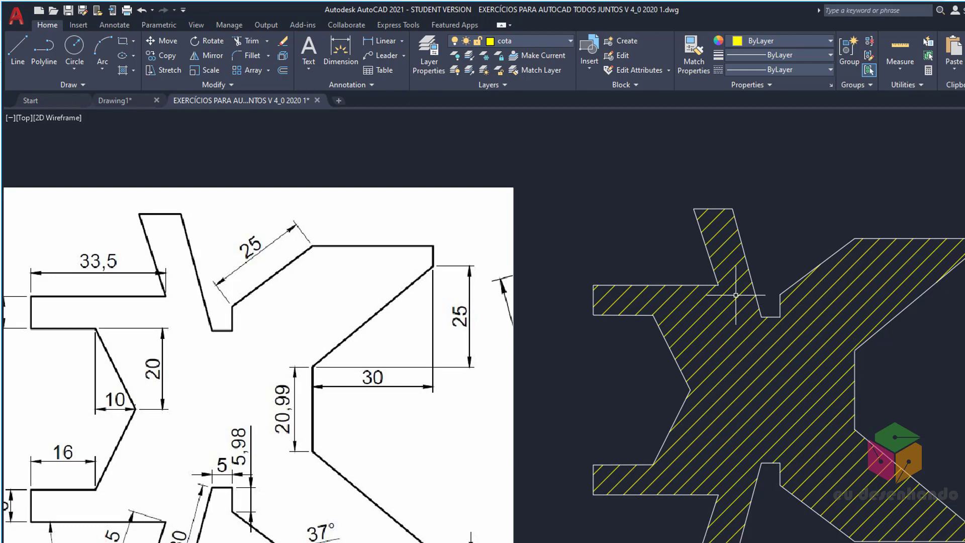
scroll(735, 295, "down", 2)
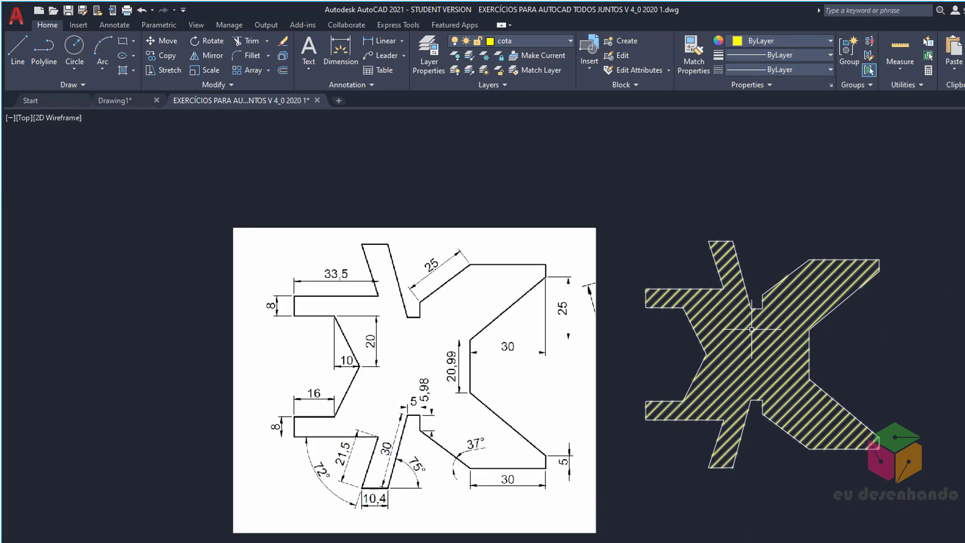
left_click(741, 341)
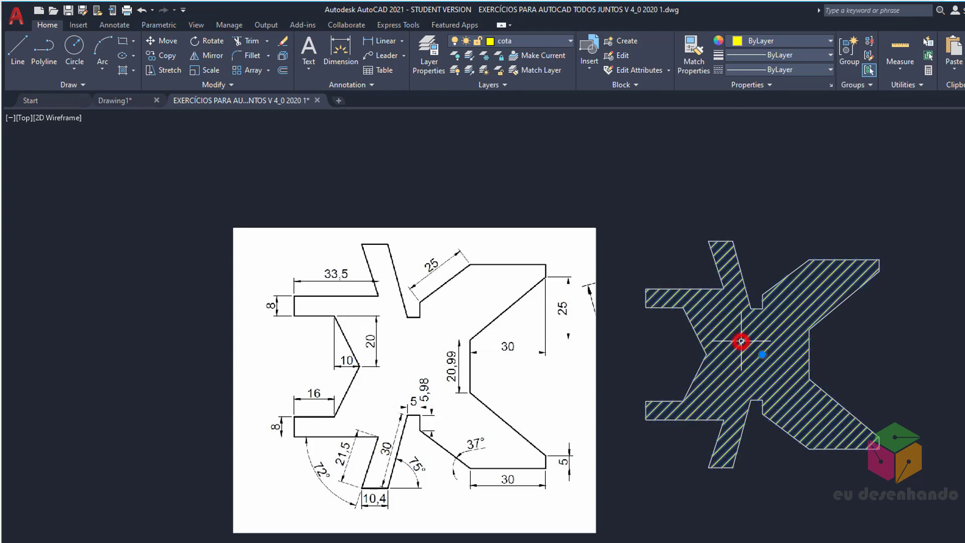
key("Delete")
Stretch the diagonal edge's lower end up above the notch, leaving a gap in the outline.
scroll(765, 286, "up", 5)
scroll(790, 293, "up", 3)
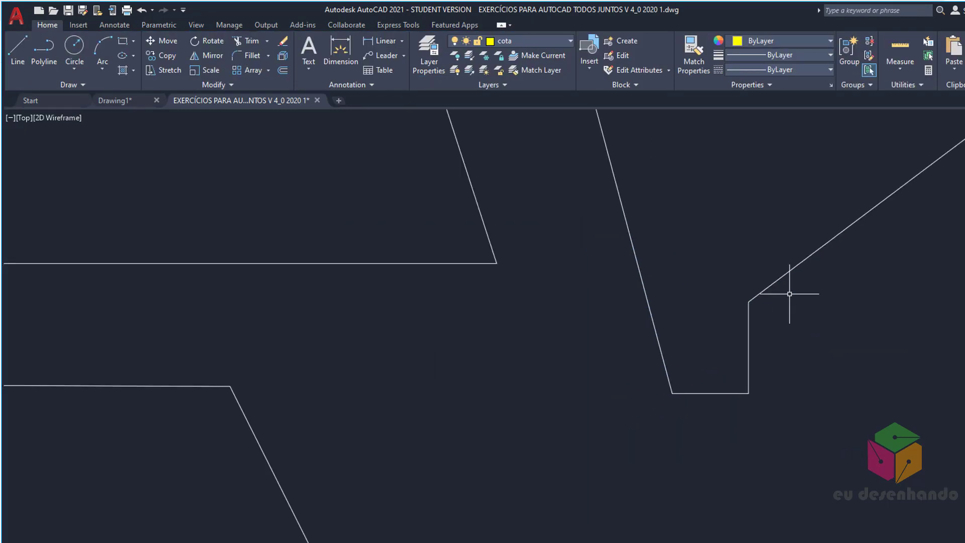
left_click(790, 293)
left_click(744, 270)
left_click(748, 303)
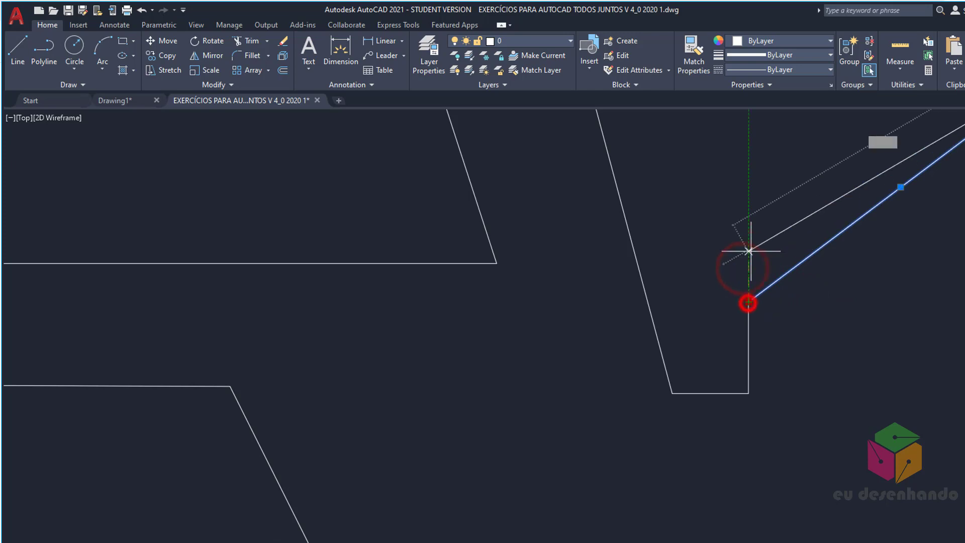
left_click(748, 239)
key("Escape")
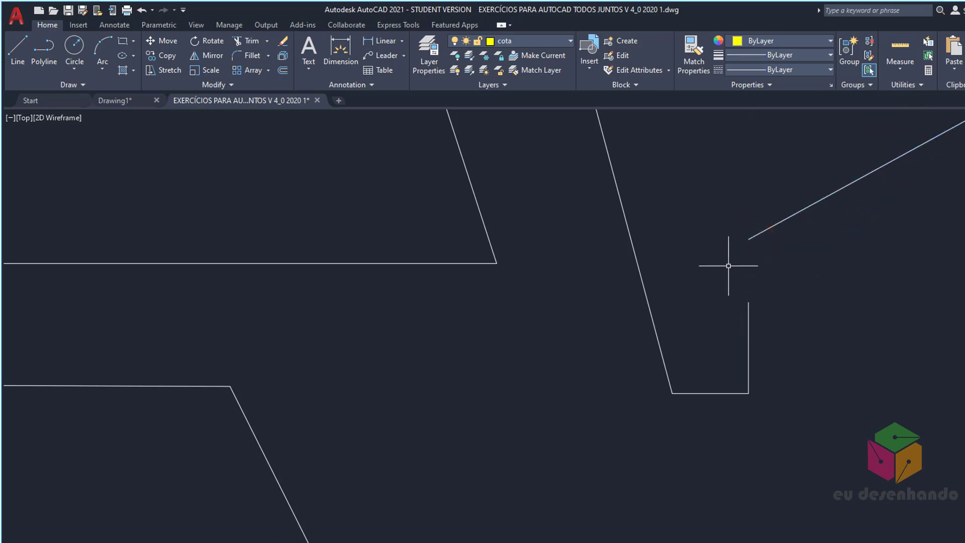
scroll(729, 266, "down", 6)
scroll(743, 257, "up", 6)
scroll(737, 261, "down", 2)
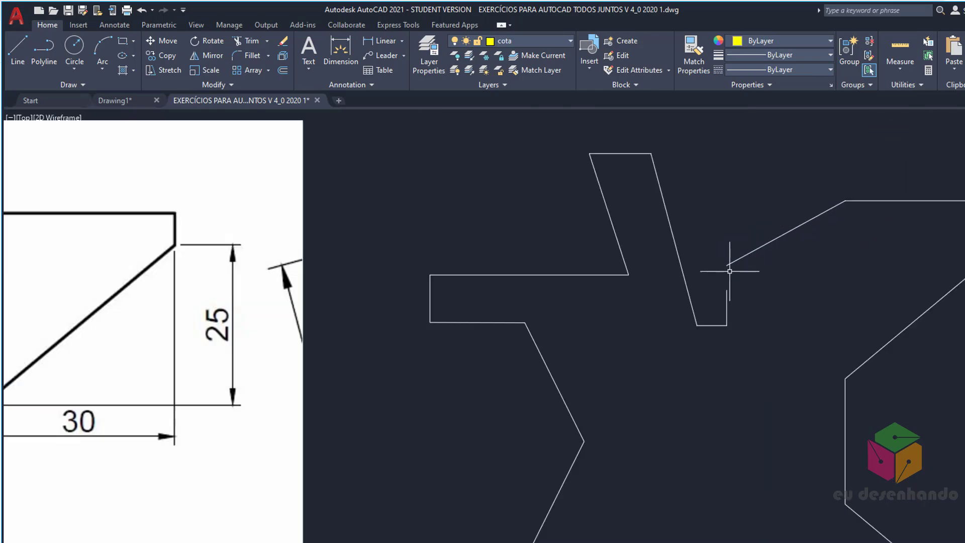
scroll(732, 267, "up", 3)
scroll(750, 234, "down", 4)
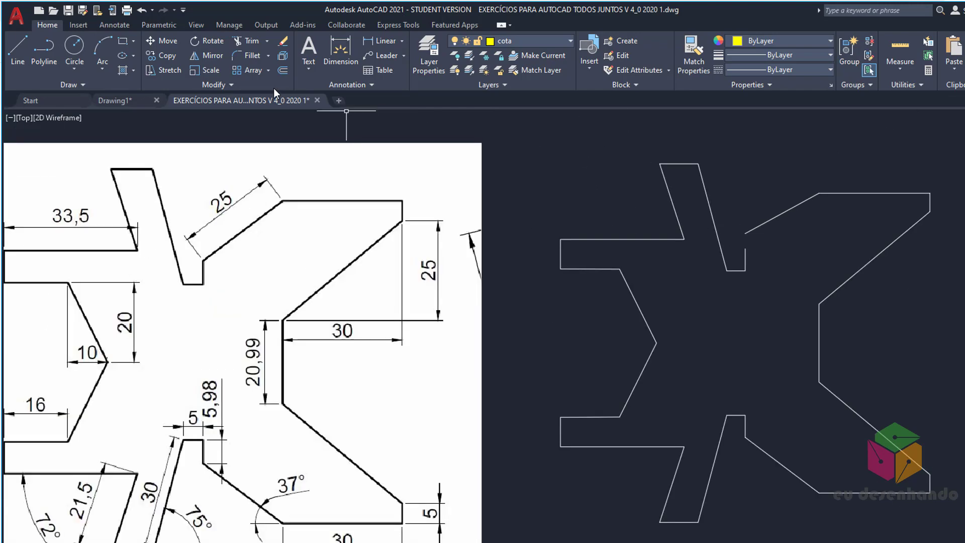
Try hatching inside the gapped outline, then dismiss the closed-boundary error that marks the gap.
left_click(124, 71)
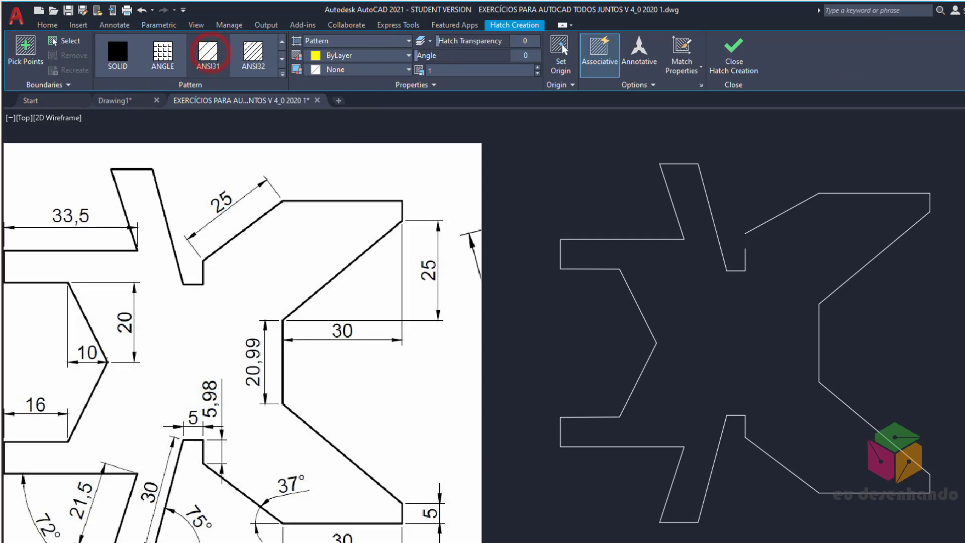
left_click(733, 333)
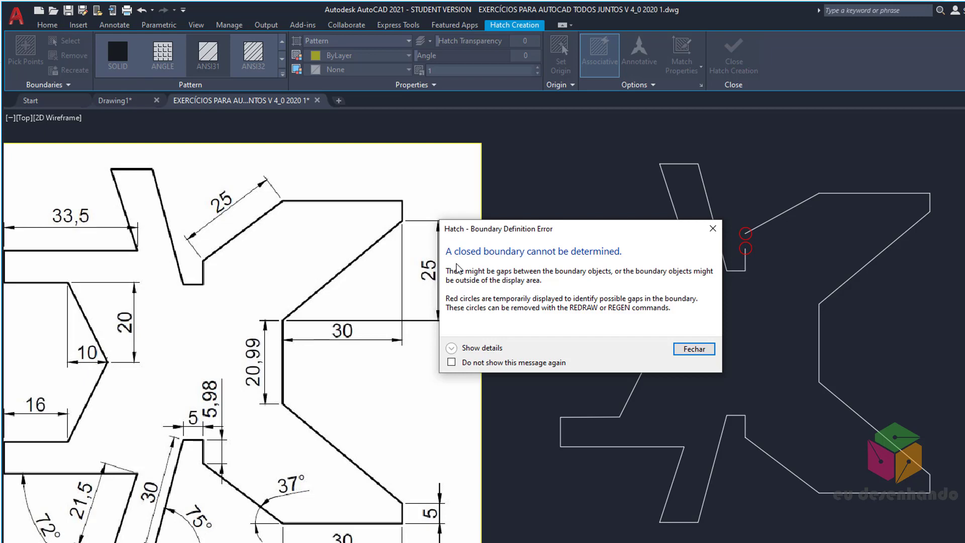
left_click_drag(475, 209, 458, 196)
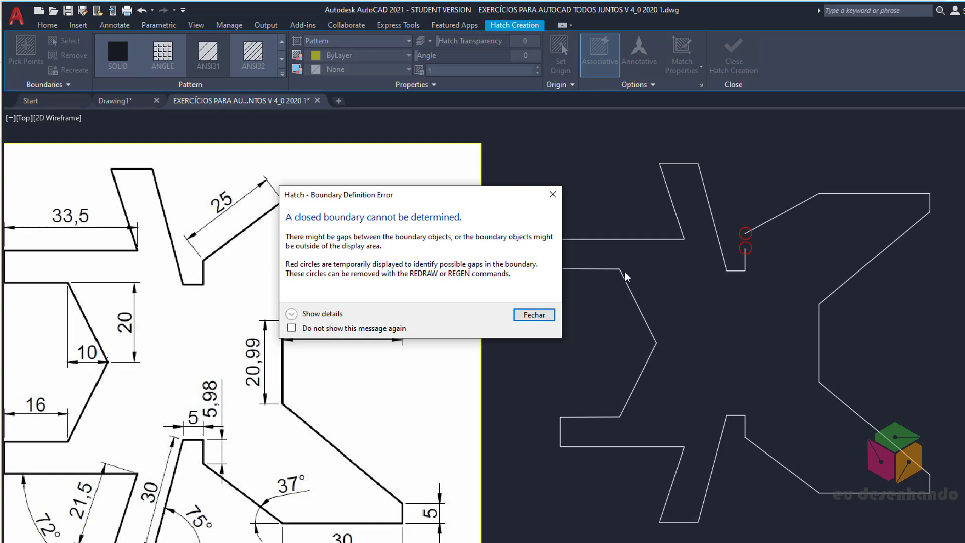
left_click(535, 314)
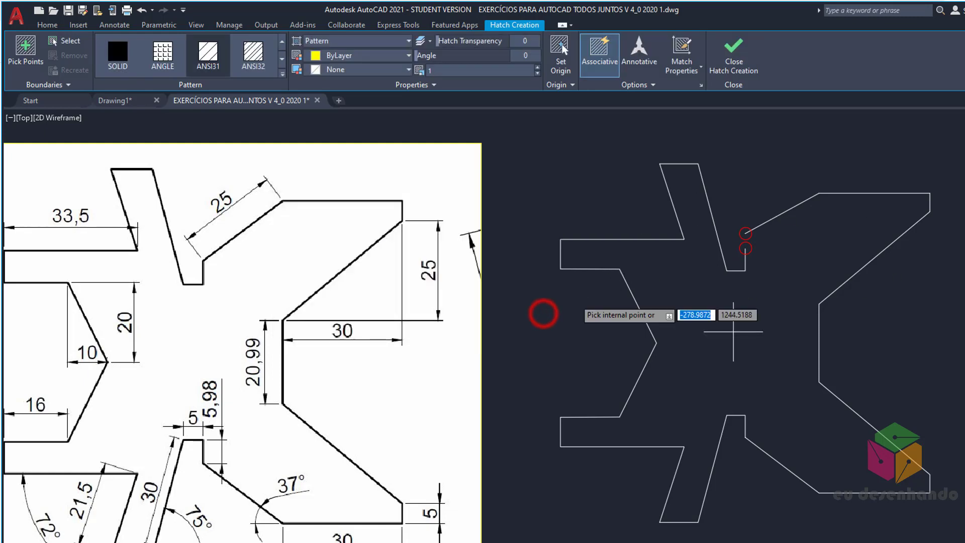
Cancel the hatch and snap the diagonal edge's loose end onto the notch corner, closing the gap.
key("Escape")
scroll(807, 252, "up", 5)
scroll(806, 252, "up", 6)
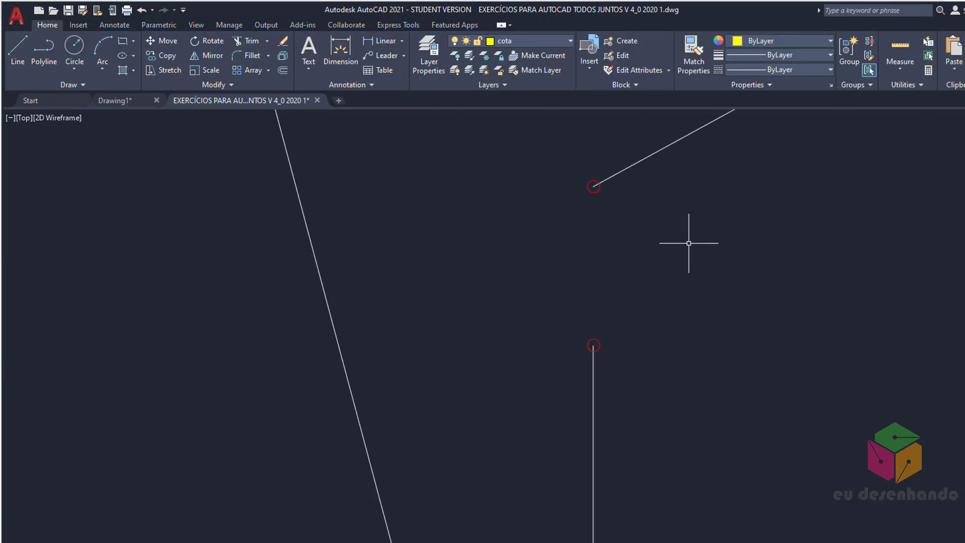
left_click(592, 185)
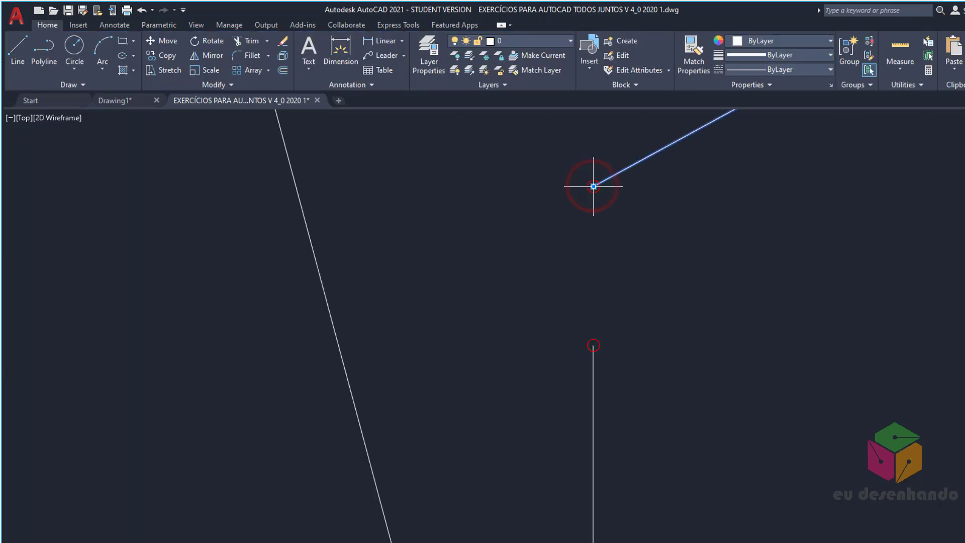
left_click(593, 186)
left_click(593, 332)
key("Escape")
Zoom and pan until the whole X outline and the reference drawing are visible.
scroll(738, 288, "down", 3)
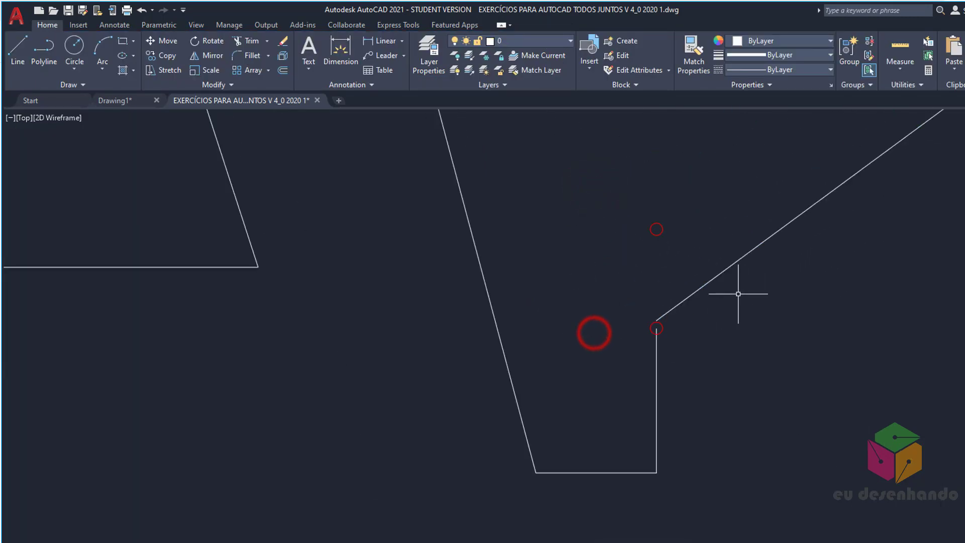
scroll(673, 328, "up", 3)
scroll(613, 314, "up", 3)
scroll(576, 291, "down", 3)
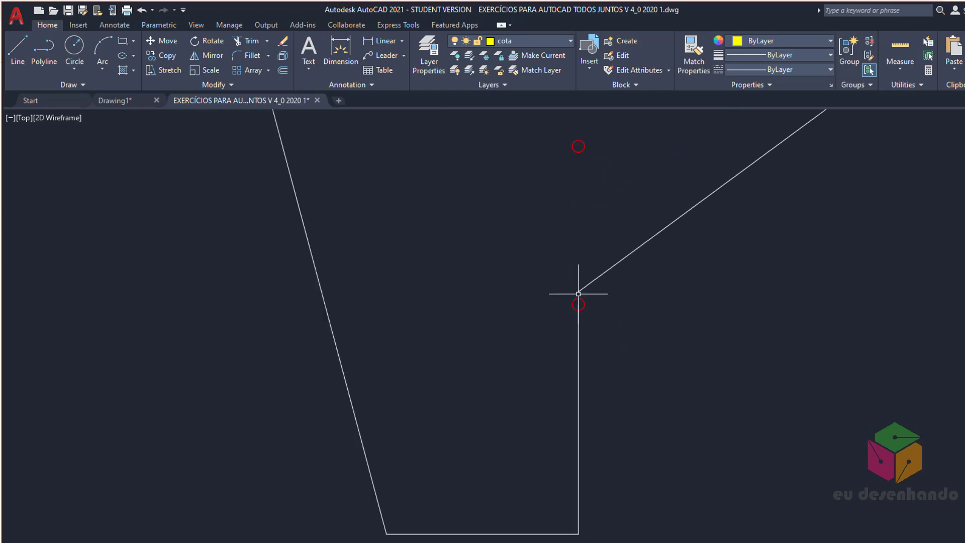
scroll(765, 274, "down", 4)
scroll(846, 303, "down", 1)
scroll(804, 302, "up", 2)
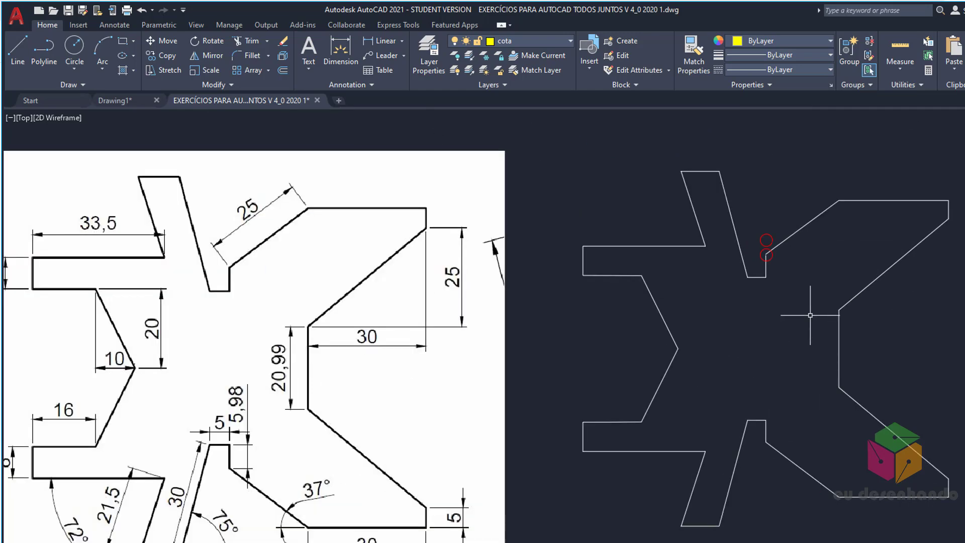
scroll(815, 271, "up", 2)
middle_click_drag(814, 287, 698, 287)
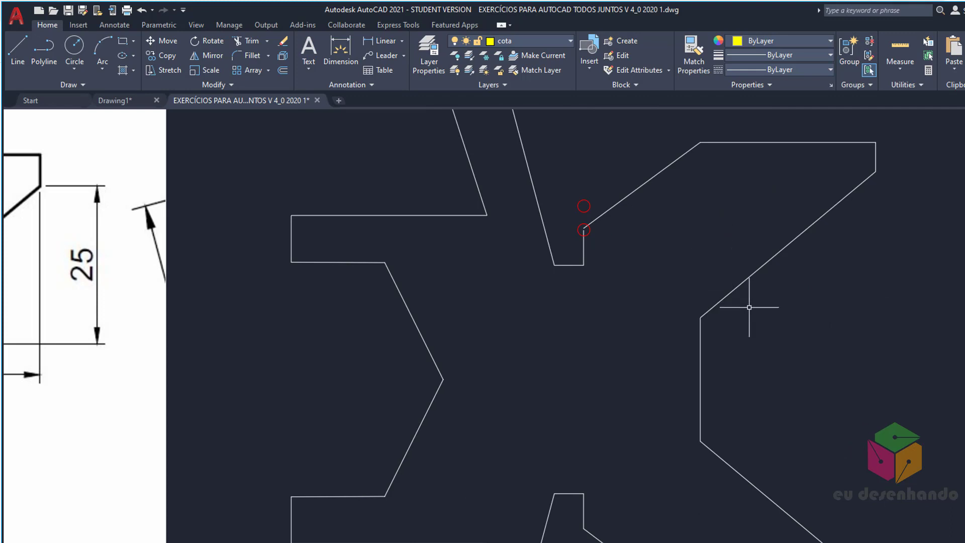
scroll(747, 310, "up", 5)
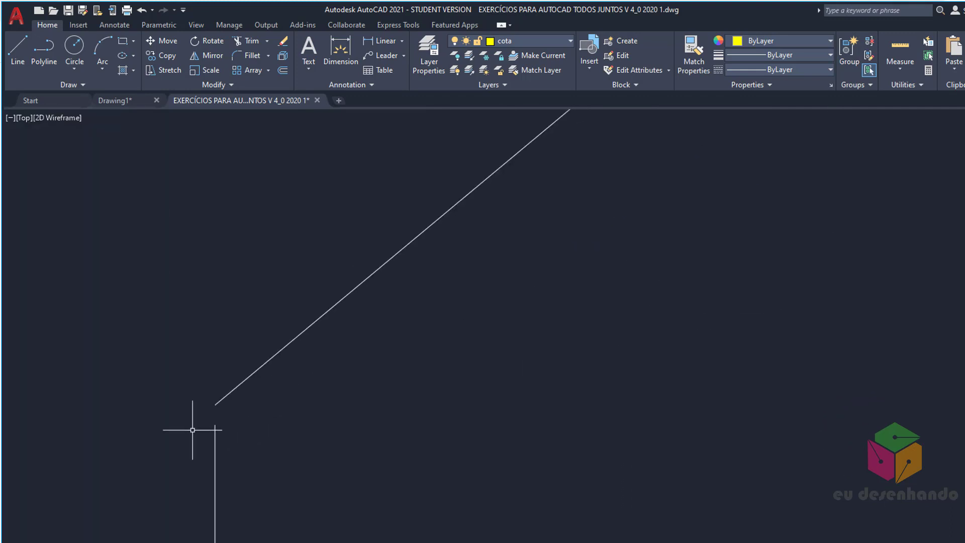
scroll(194, 429, "up", 2)
scroll(951, 392, "down", 6)
scroll(951, 393, "up", 4)
scroll(747, 323, "down", 4)
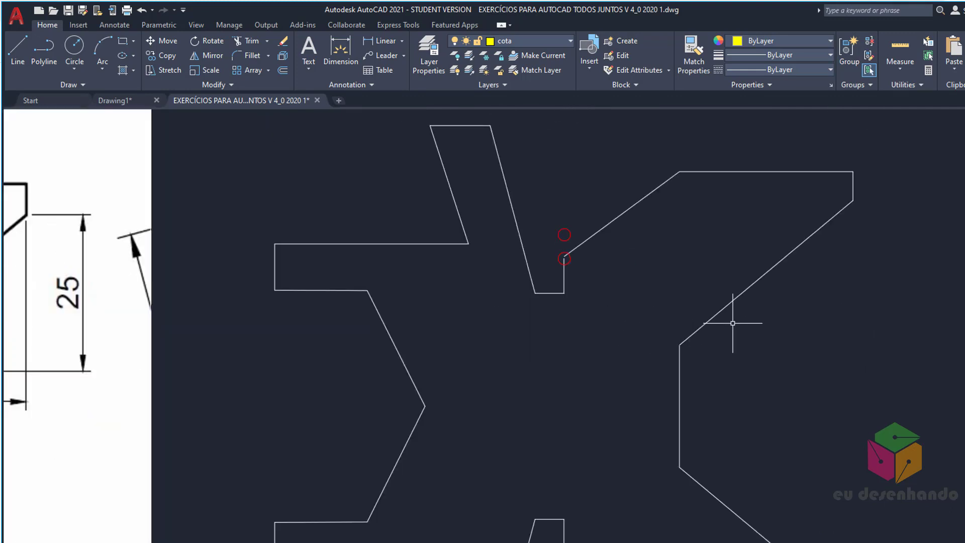
scroll(543, 256, "up", 6)
scroll(736, 277, "up", 8)
scroll(323, 168, "up", 2)
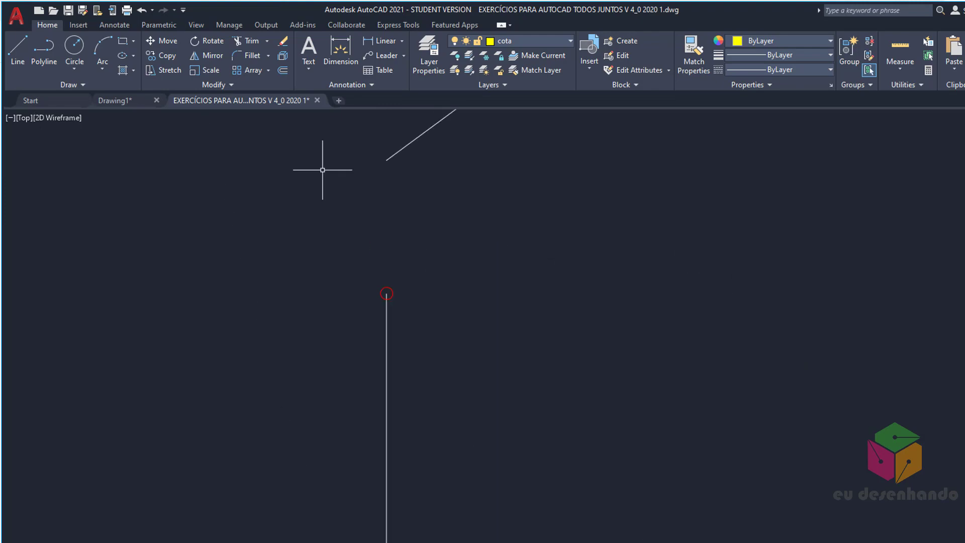
scroll(324, 168, "up", 2)
scroll(582, 279, "down", 6)
scroll(679, 264, "down", 2)
scroll(686, 259, "down", 2)
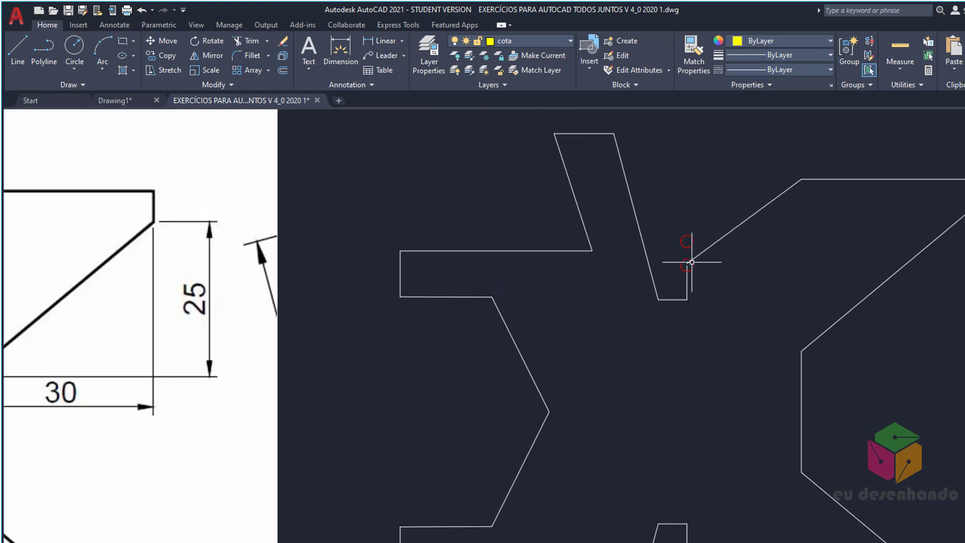
scroll(689, 262, "down", 2)
scroll(692, 262, "down", 1)
scroll(674, 291, "up", 2)
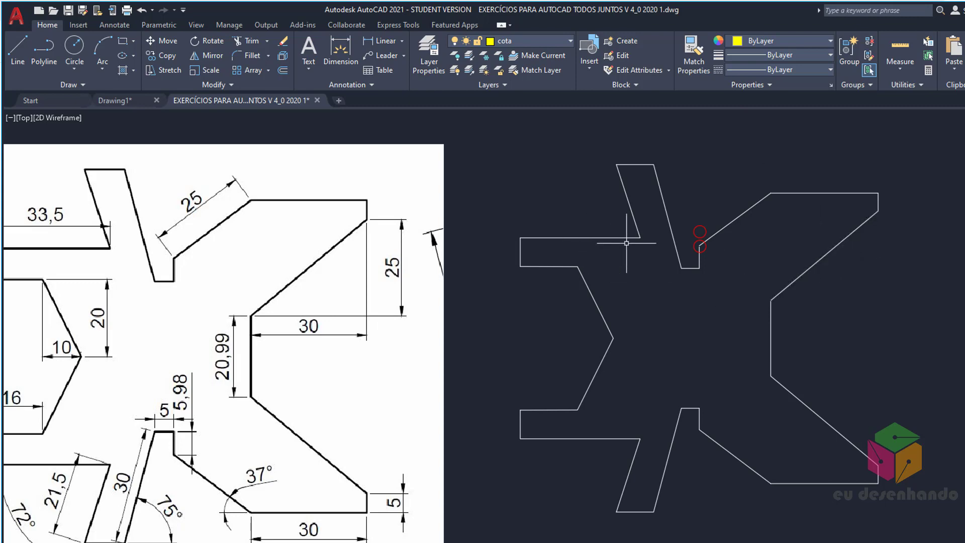
scroll(778, 296, "up", 7)
middle_click_drag(778, 295, 729, 323)
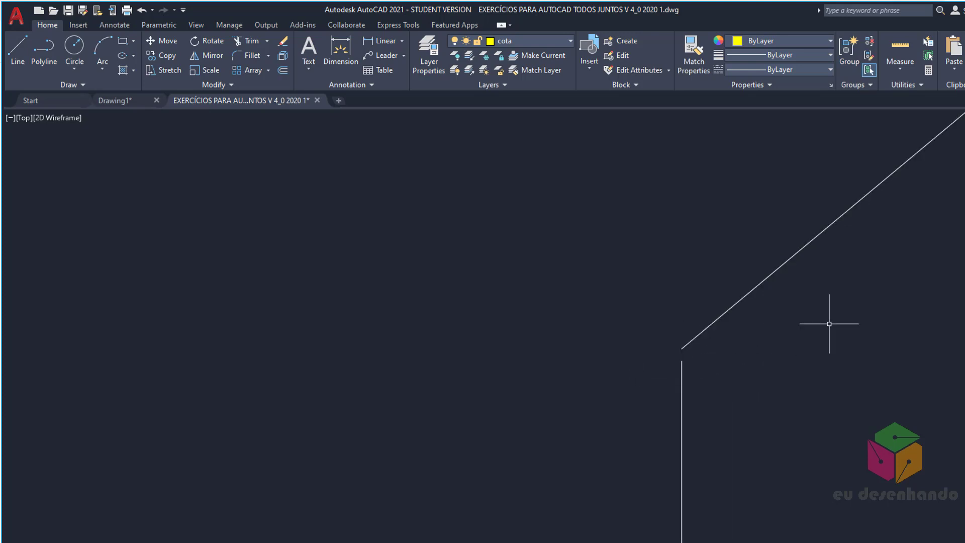
scroll(905, 274, "down", 5)
scroll(712, 341, "down", 2)
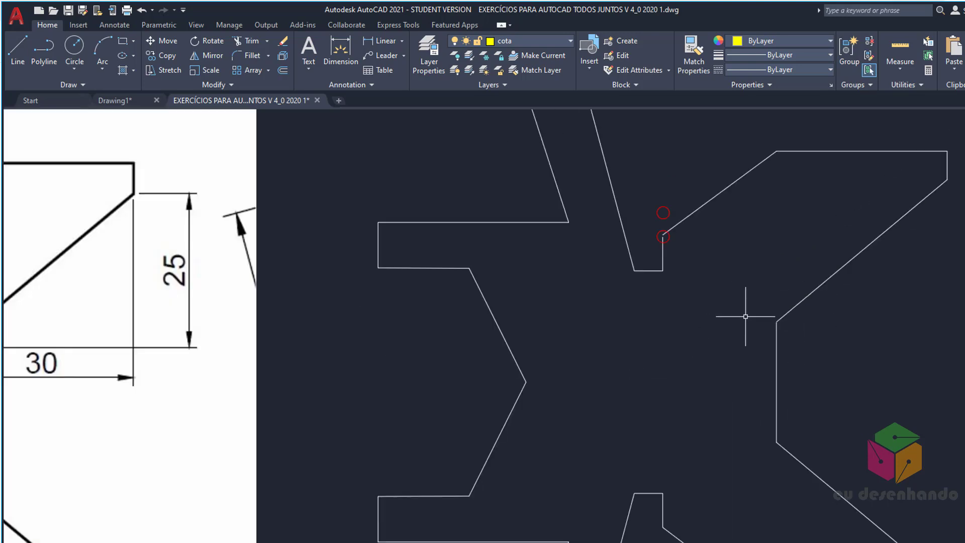
scroll(756, 307, "down", 2)
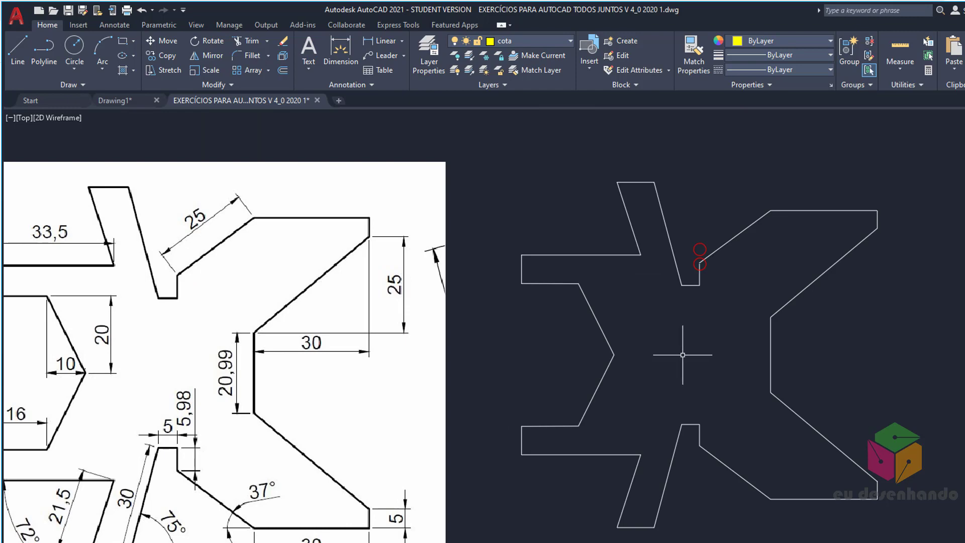
Hatch the X outline by window-selecting its boundary objects.
left_click(123, 72)
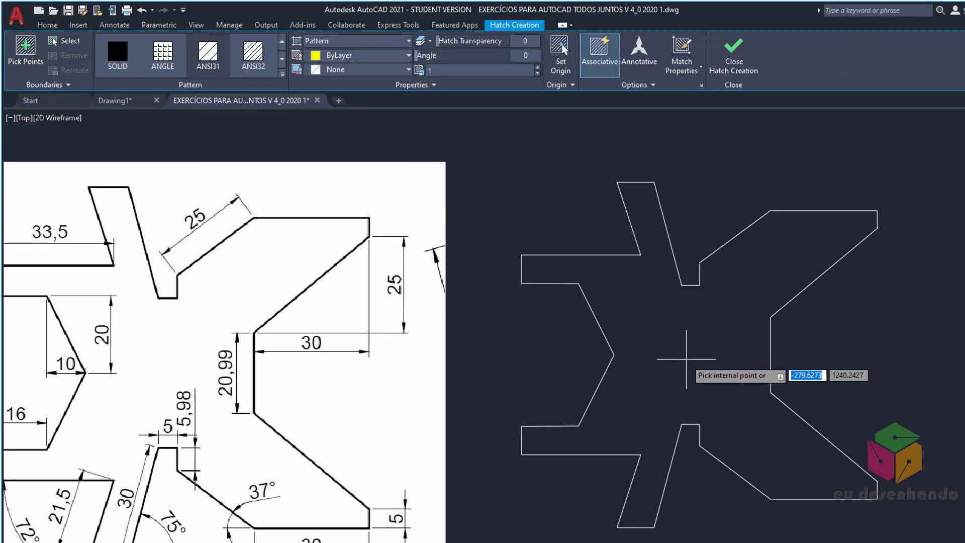
left_click(54, 41)
left_click(957, 146)
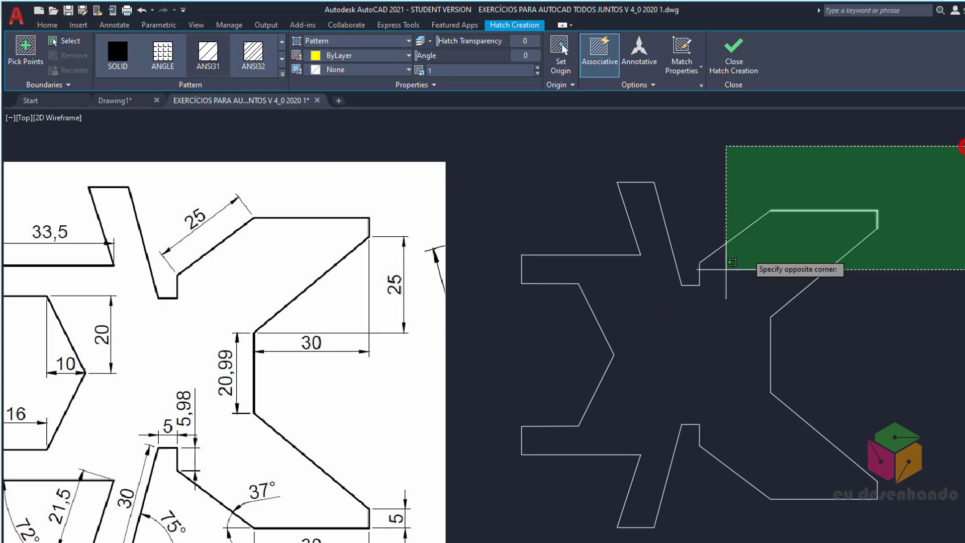
left_click(497, 528)
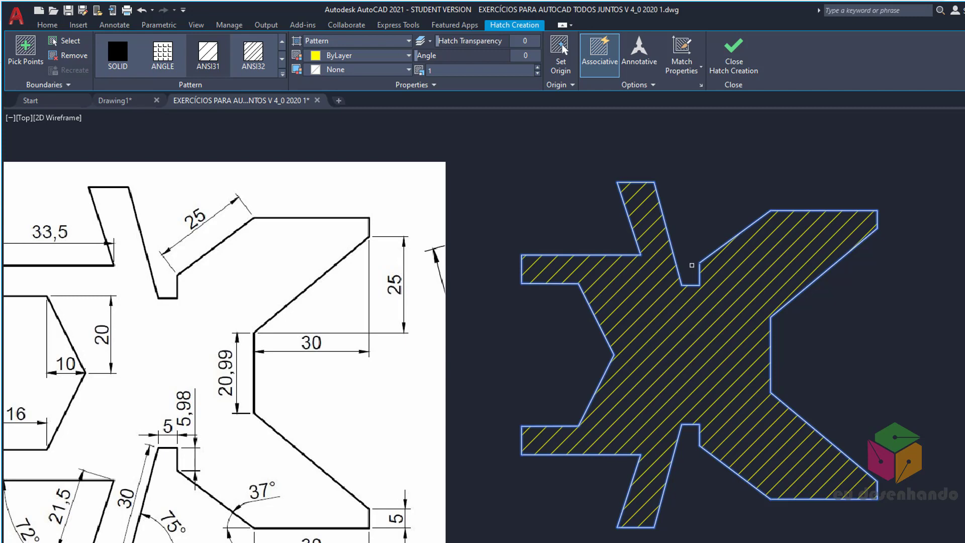
key("Return")
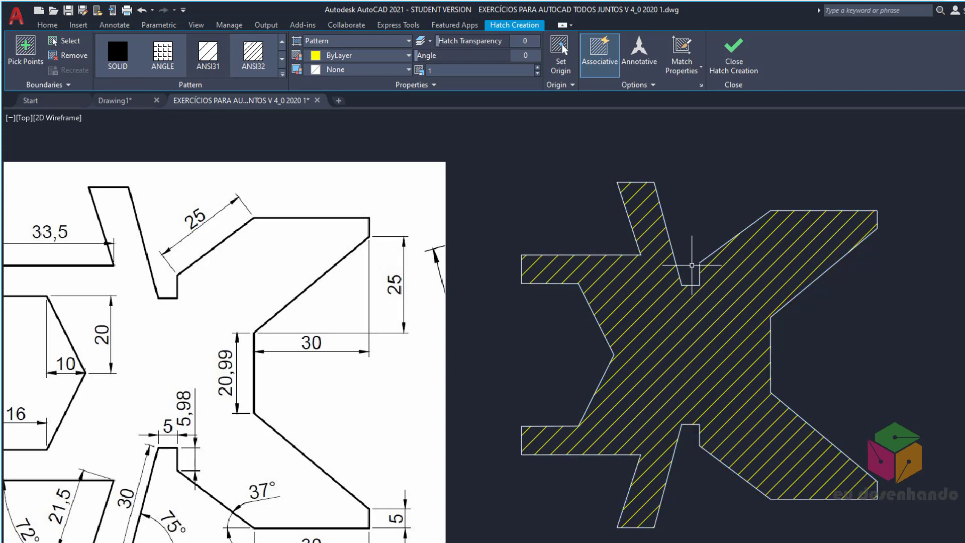
Undo the hatch and pull the sloped edge's lower endpoint back, reopening a gap in the outline.
scroll(694, 271, "up", 10)
scroll(693, 274, "up", 5)
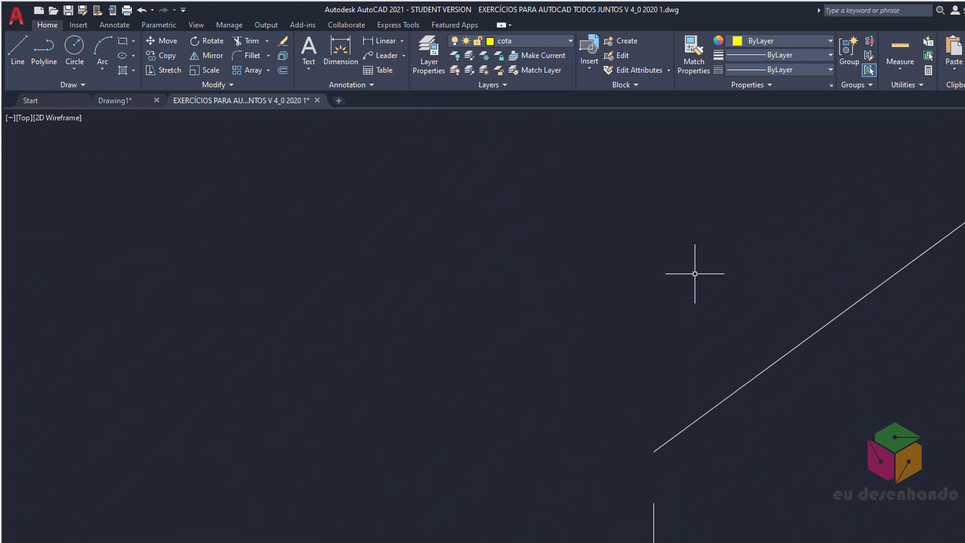
scroll(694, 274, "down", 2)
scroll(775, 262, "down", 5)
scroll(774, 263, "down", 4)
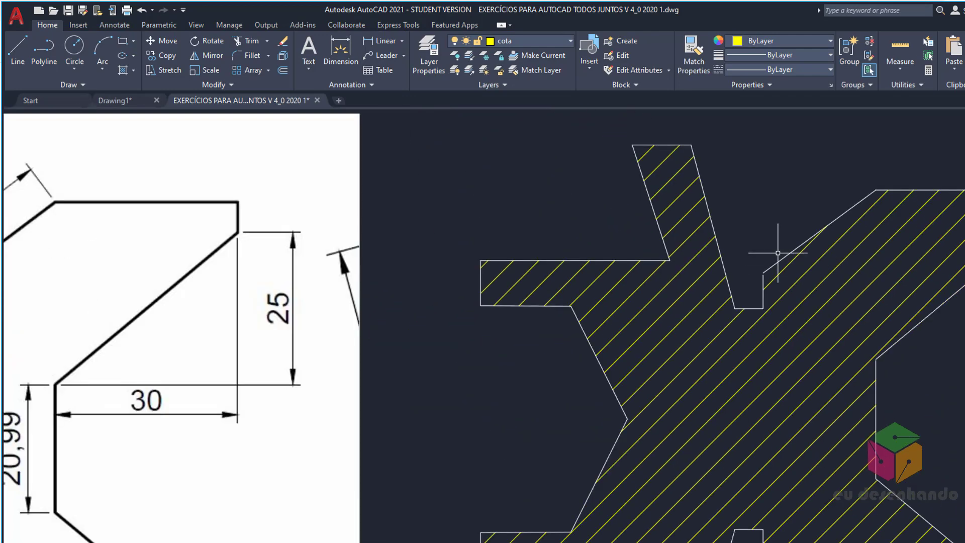
scroll(778, 253, "down", 2)
scroll(804, 221, "down", 2)
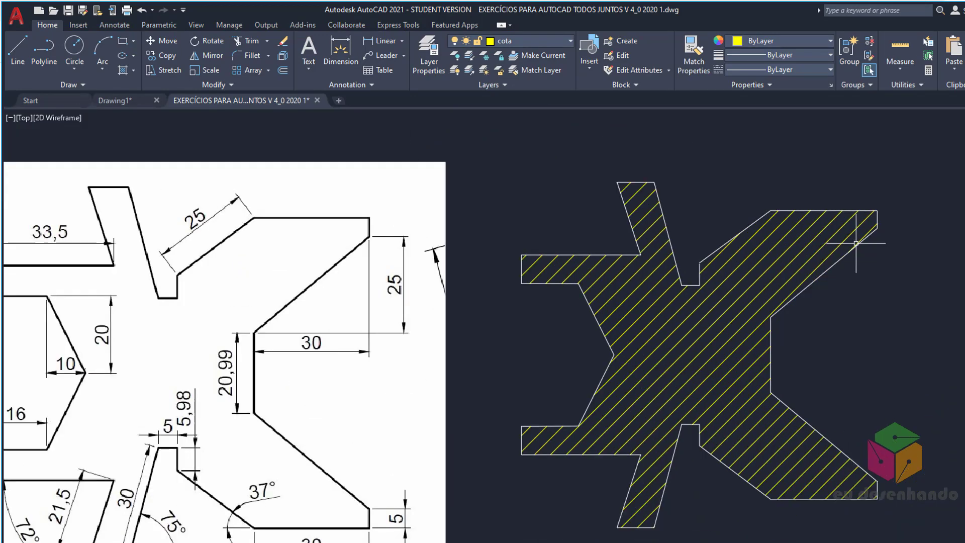
key("ctrl+z")
scroll(685, 265, "up", 6)
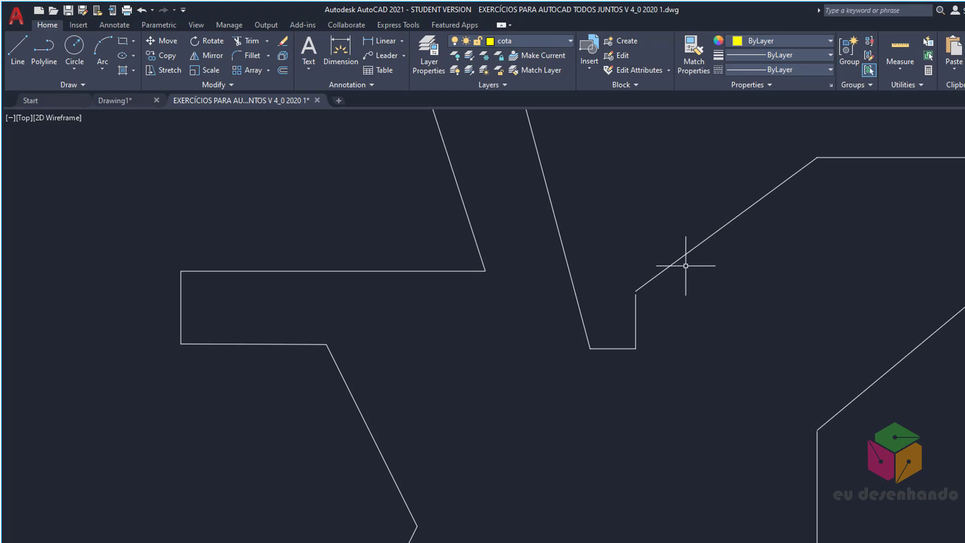
left_click(644, 280)
left_click(691, 207)
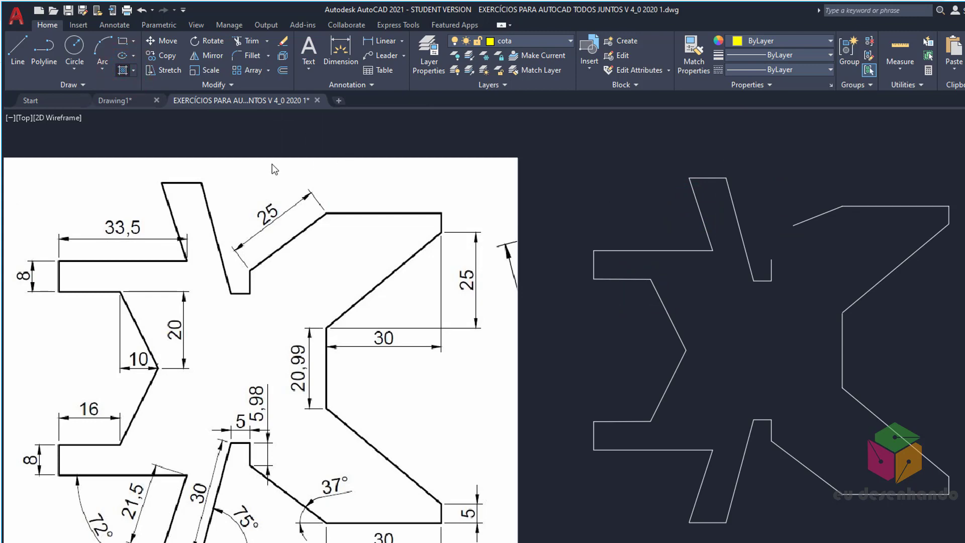
Hatch the gapped X outline with a crossing-window selection, then inspect and deselect the hatch.
left_click(123, 69)
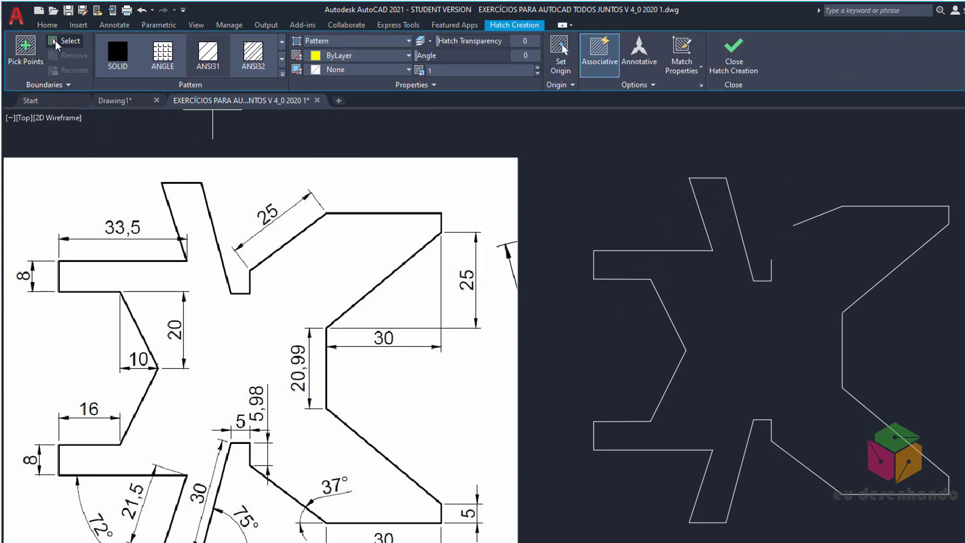
left_click_drag(963, 143, 575, 540)
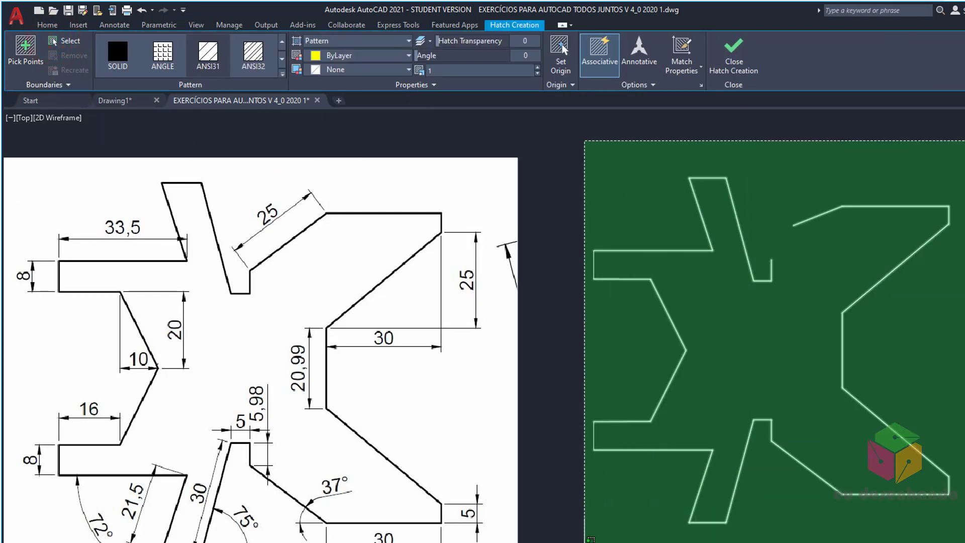
key("Return")
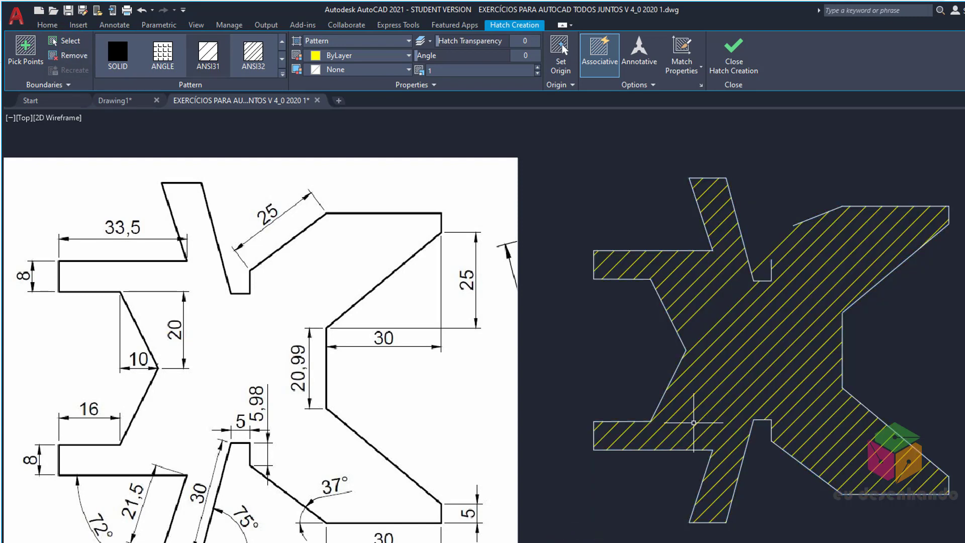
scroll(799, 226, "up", 5)
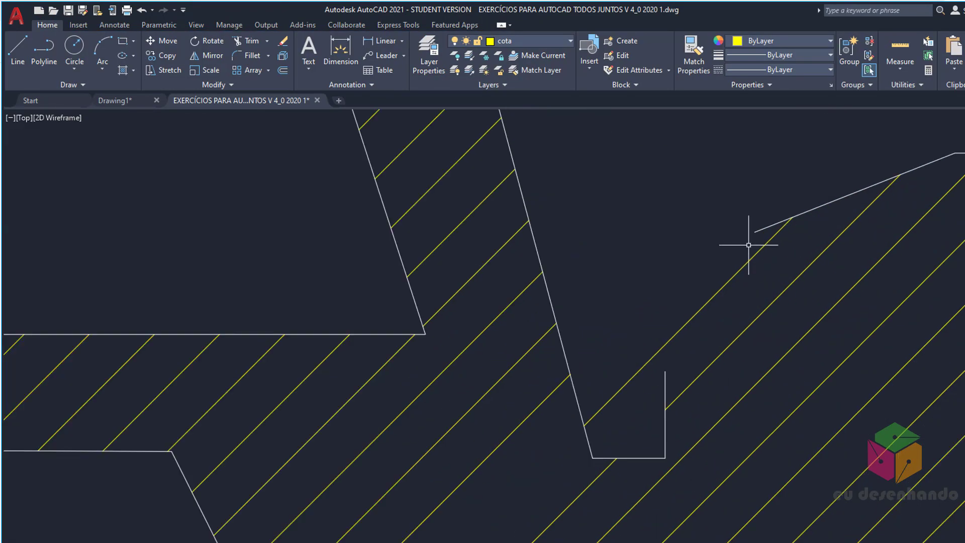
left_click(675, 333)
key("Escape")
Undo the hatch and move the sloped edge's endpoint back near the notch corner.
scroll(733, 280, "down", 5)
key("ctrl+z")
left_click(800, 222)
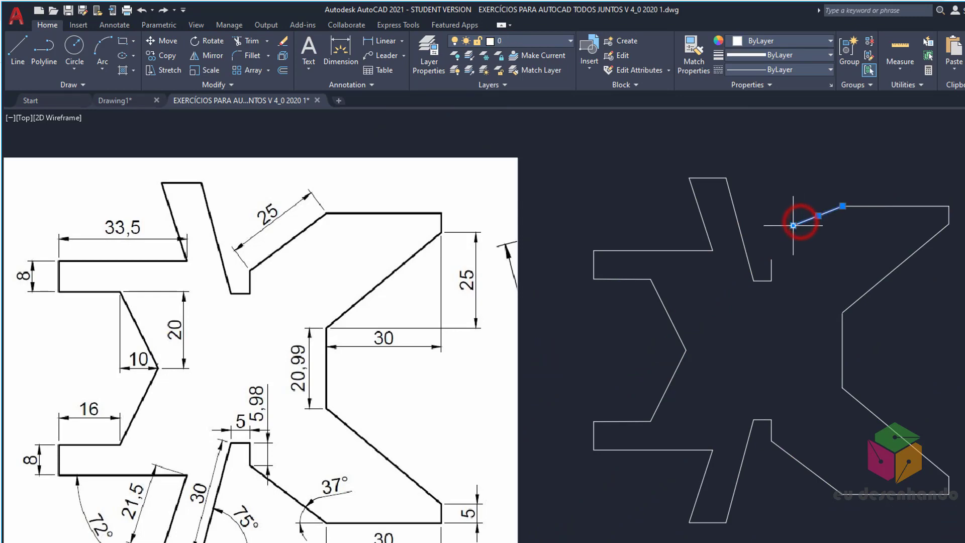
left_click(793, 226)
left_click(775, 249)
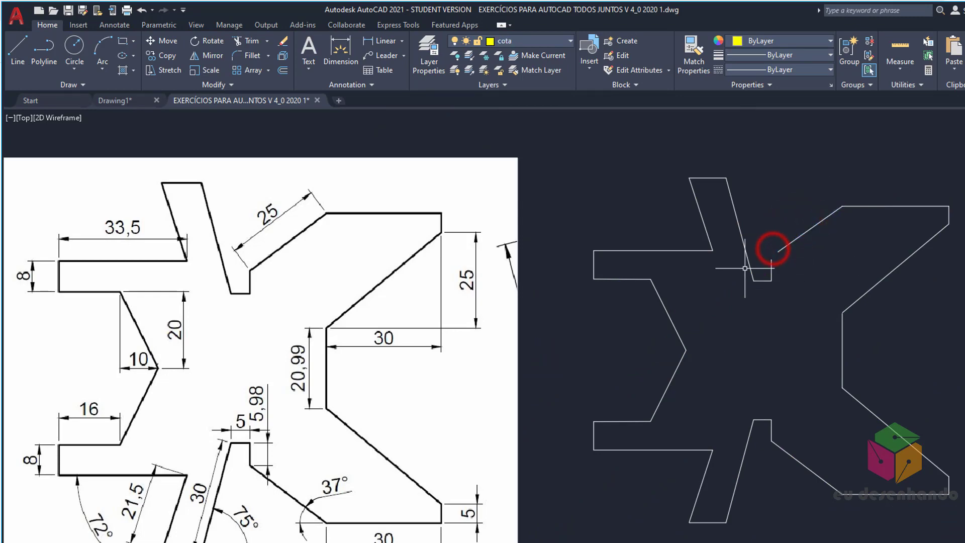
Hatch the X outline again by window-selecting its boundary objects.
left_click(123, 71)
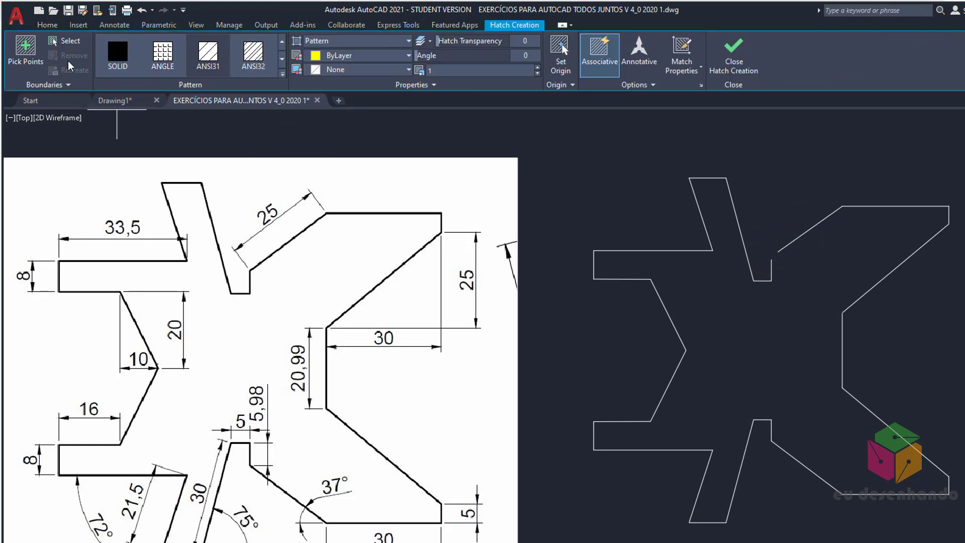
left_click(54, 41)
left_click(963, 146)
left_click(573, 528)
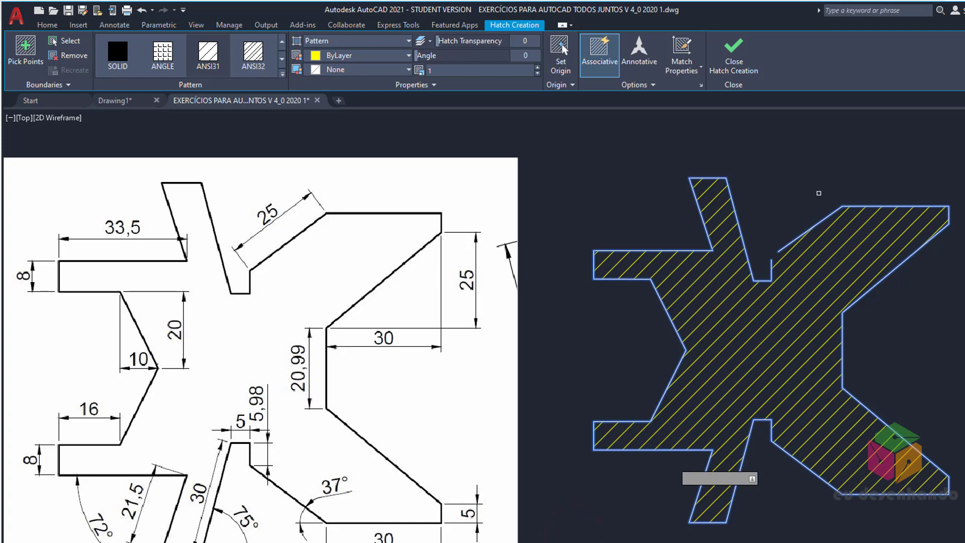
scroll(787, 210, "up", 5)
scroll(765, 427, "down", 3)
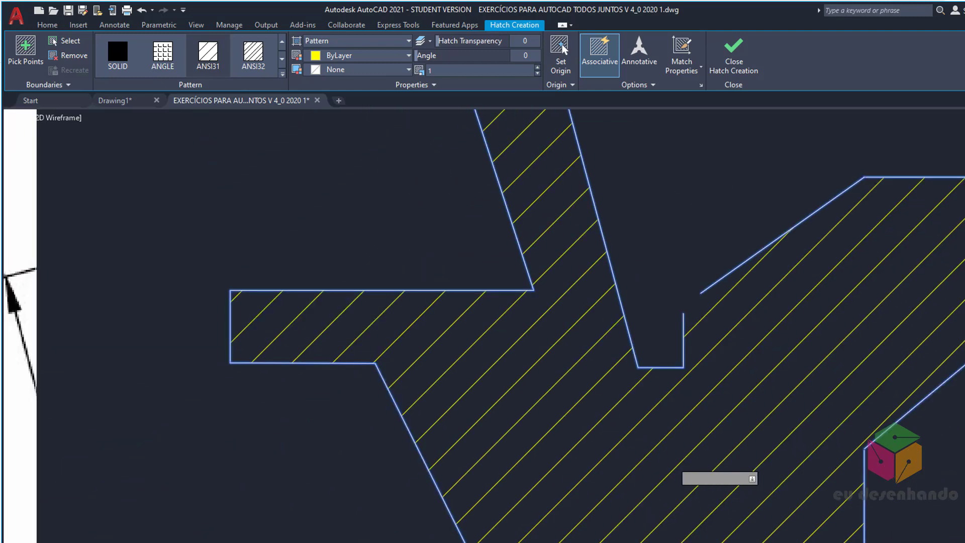
scroll(680, 190, "down", 2)
key("Return")
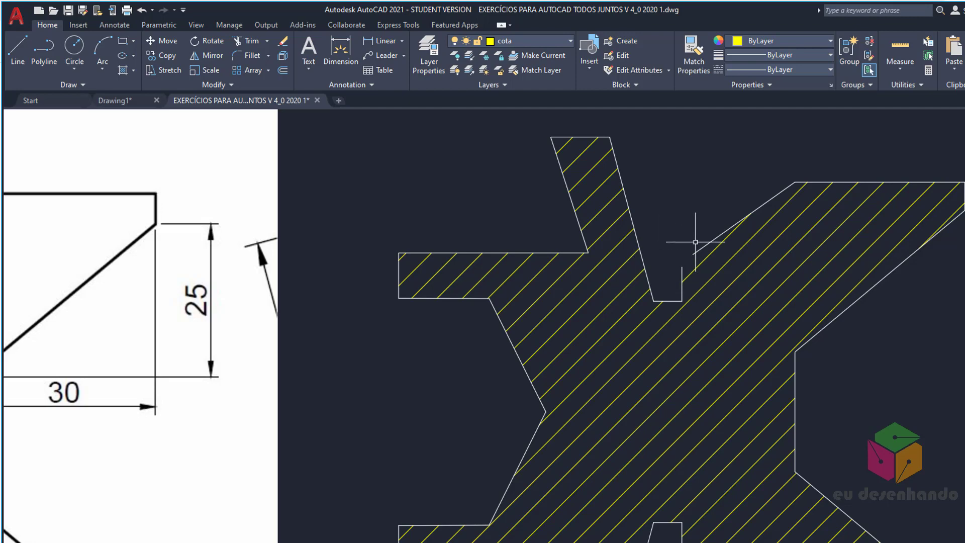
scroll(739, 225, "down", 2)
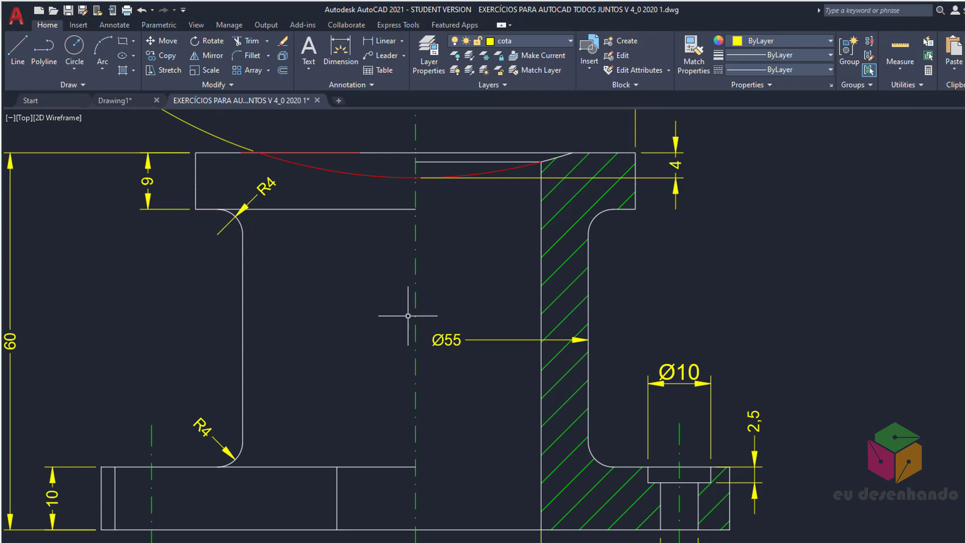
Delete the old flange hatch and make 'hachura' the current layer.
left_click(565, 204)
key("Delete")
scroll(714, 358, "down", 4)
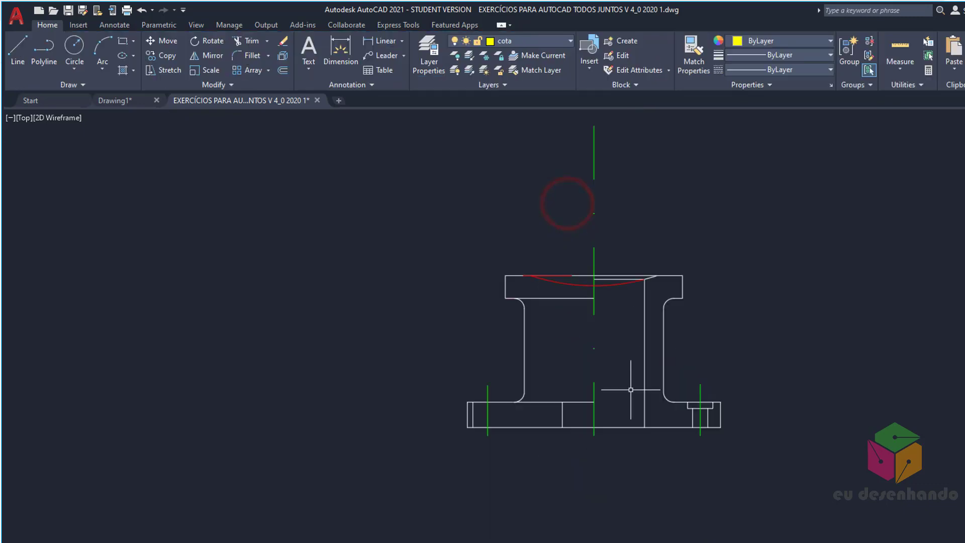
scroll(663, 456, "up", 2)
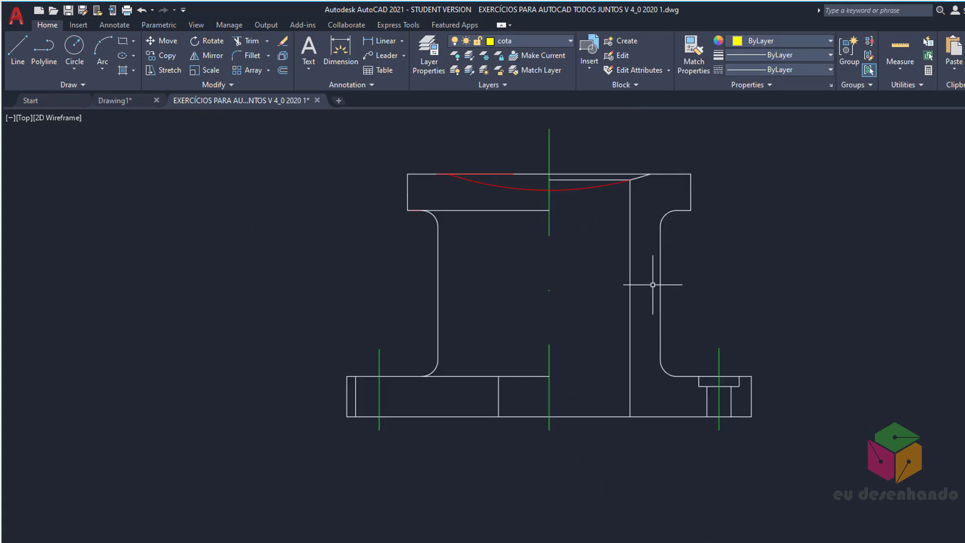
left_click(570, 42)
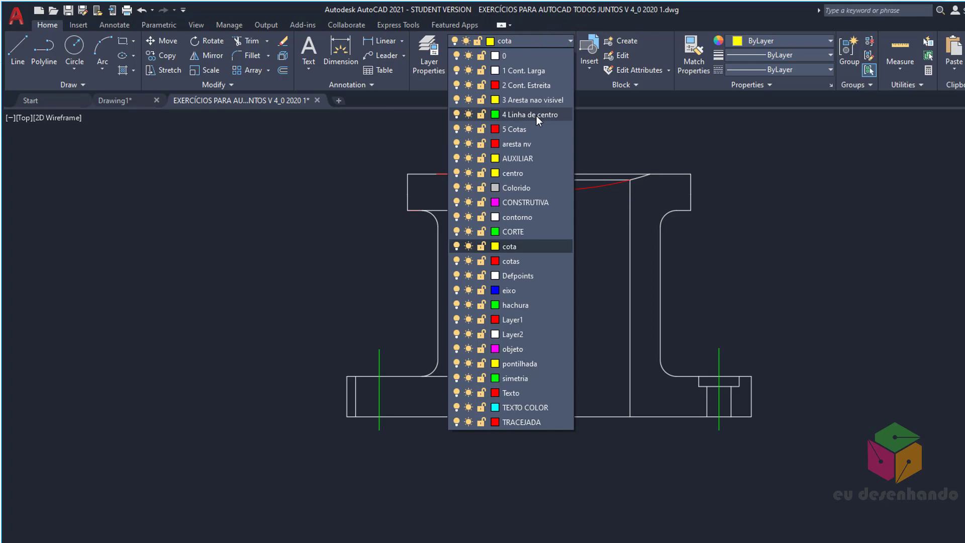
left_click(510, 307)
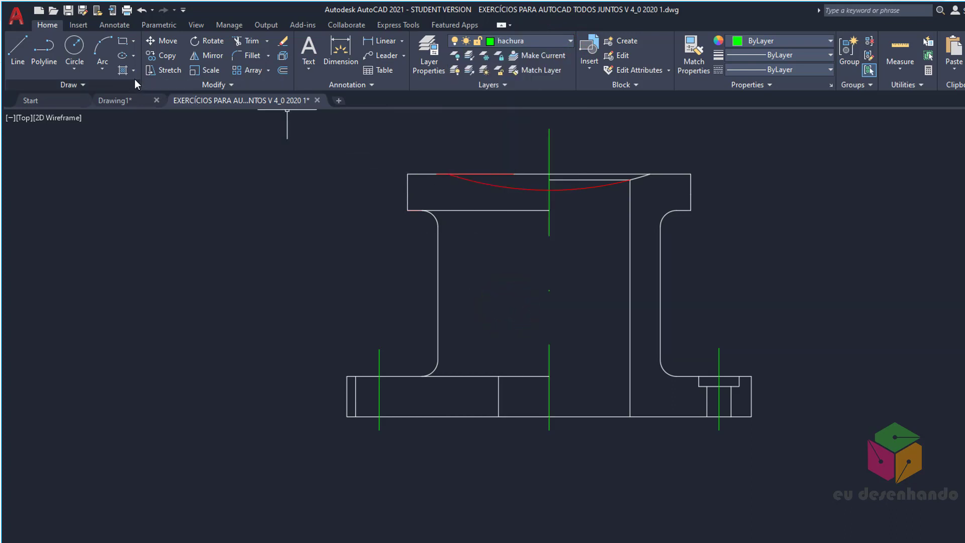
Hatch the inside of the right wall section with the ANSI31 pattern.
left_click(121, 71)
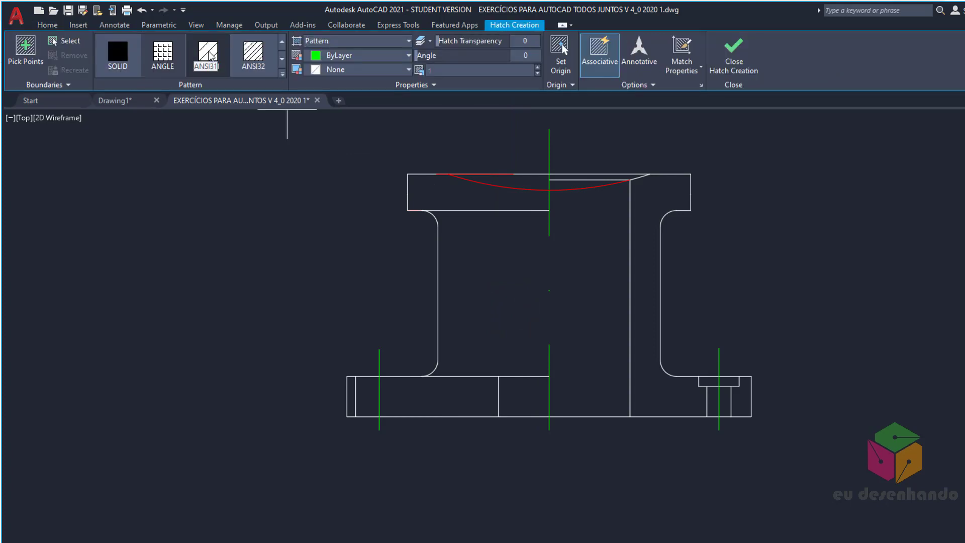
left_click(206, 55)
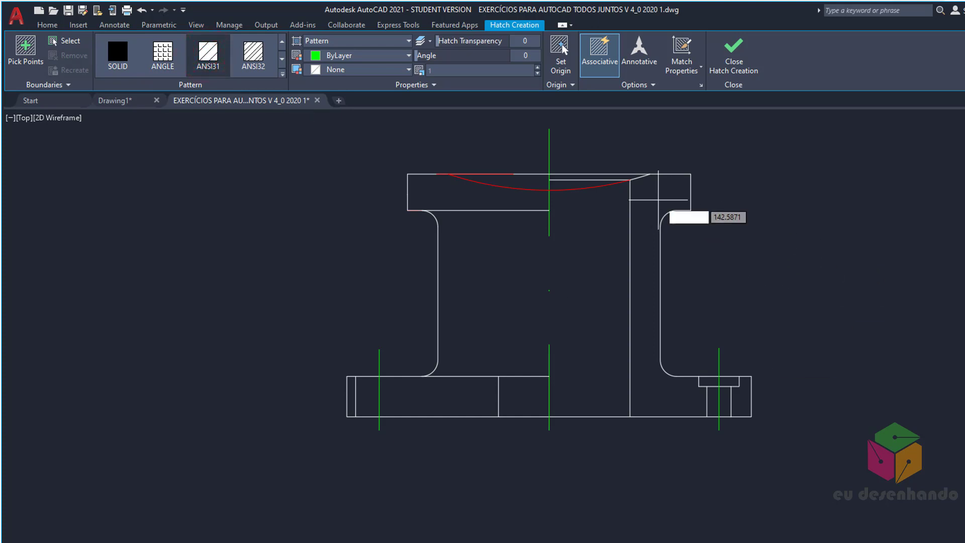
left_click(648, 194)
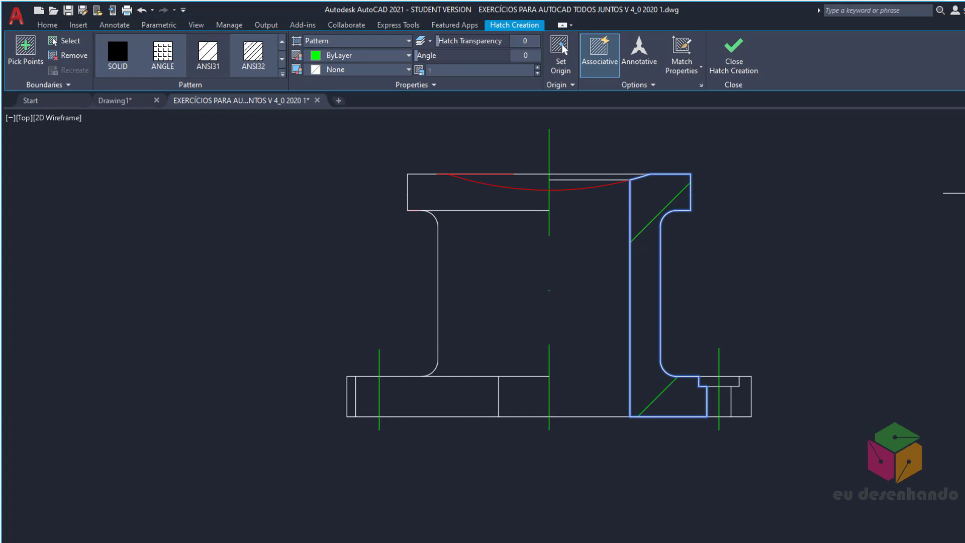
key("Return")
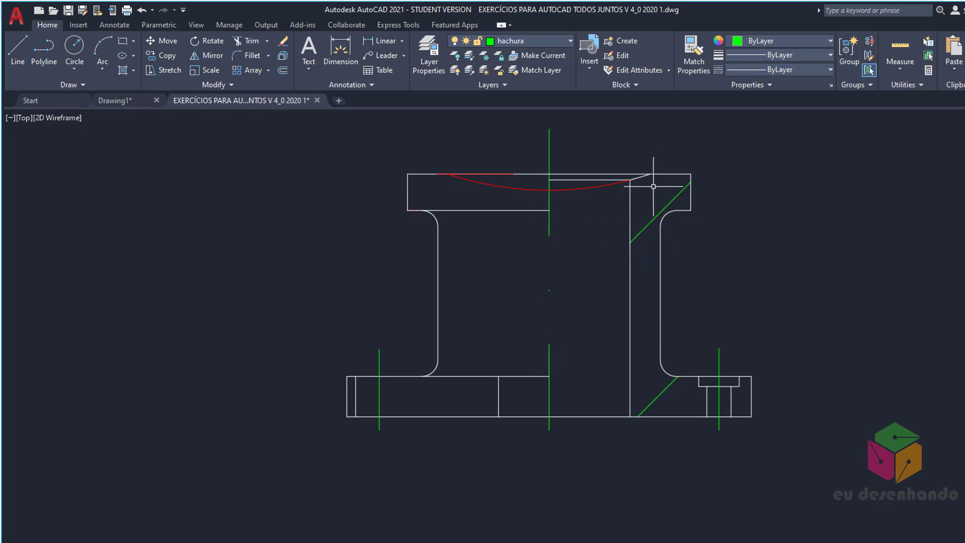
Lower the green ANSI31 hatch scale to 0.2, then 0.1, and close the Hatch Editor.
middle_click_drag(640, 188, 596, 172)
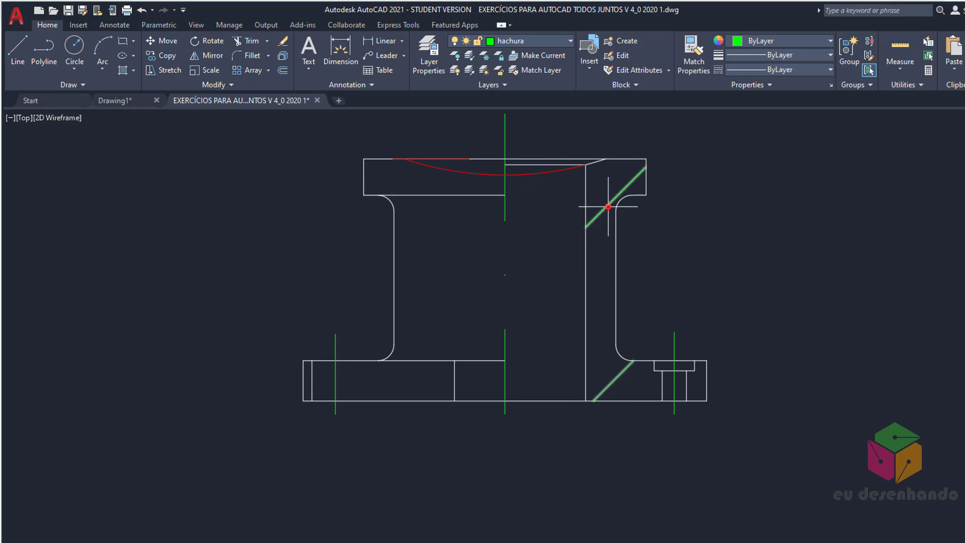
left_click(609, 206)
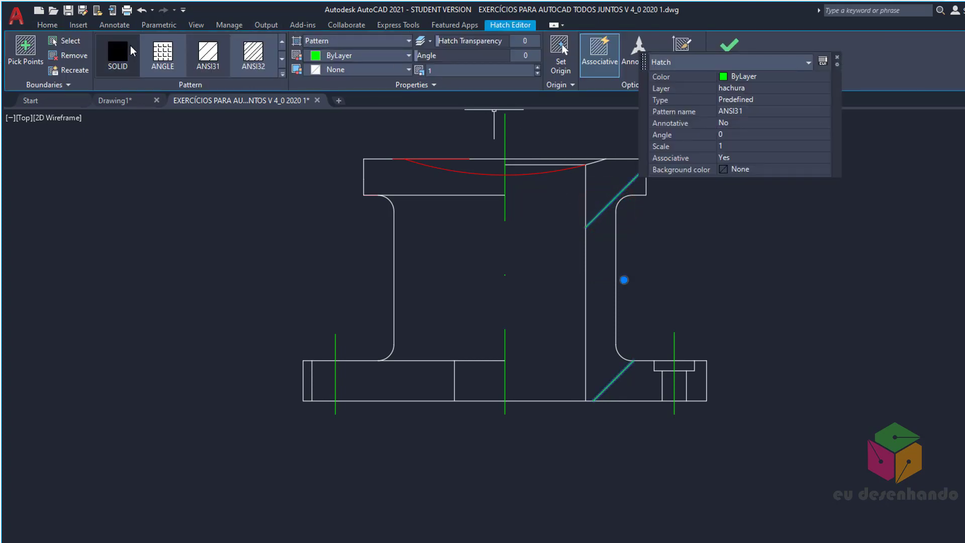
left_click(448, 71)
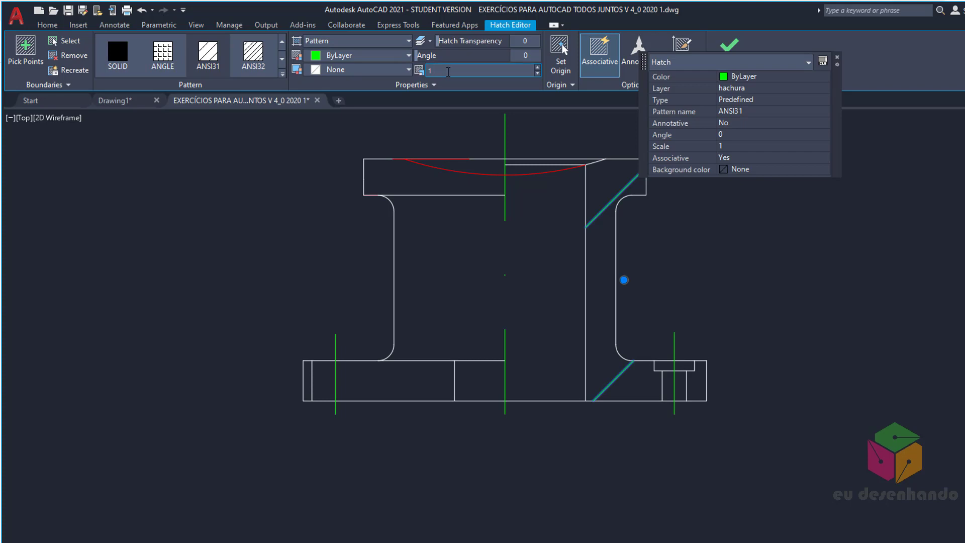
left_click(447, 71)
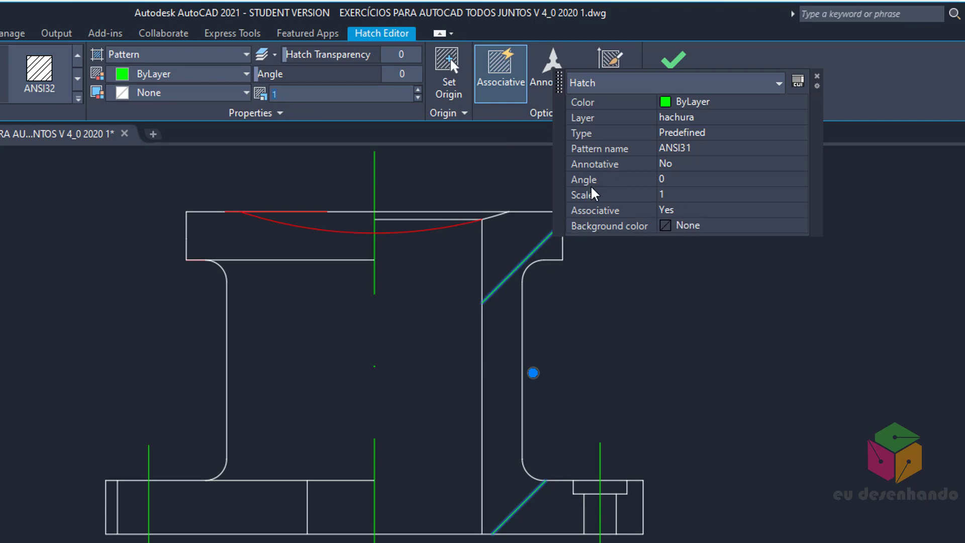
left_click(659, 195)
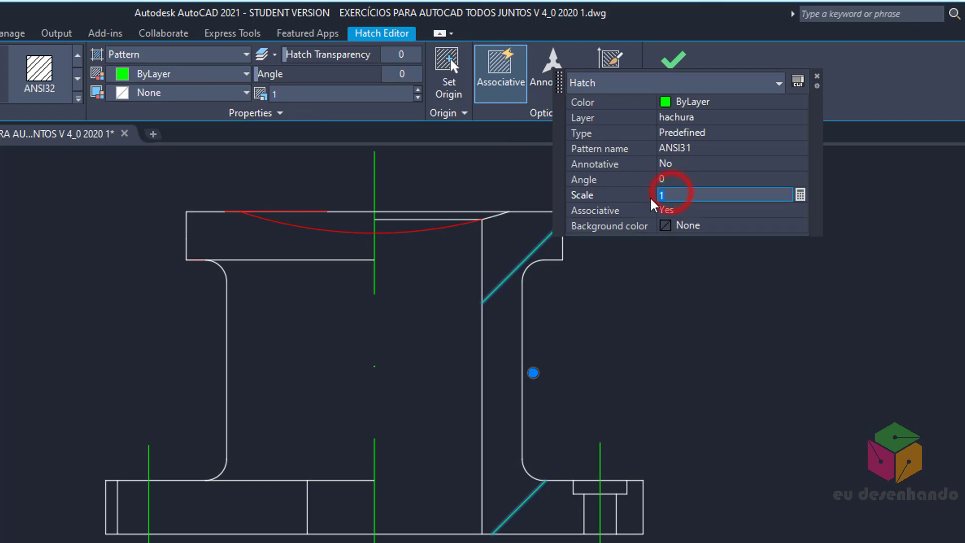
type("0.2")
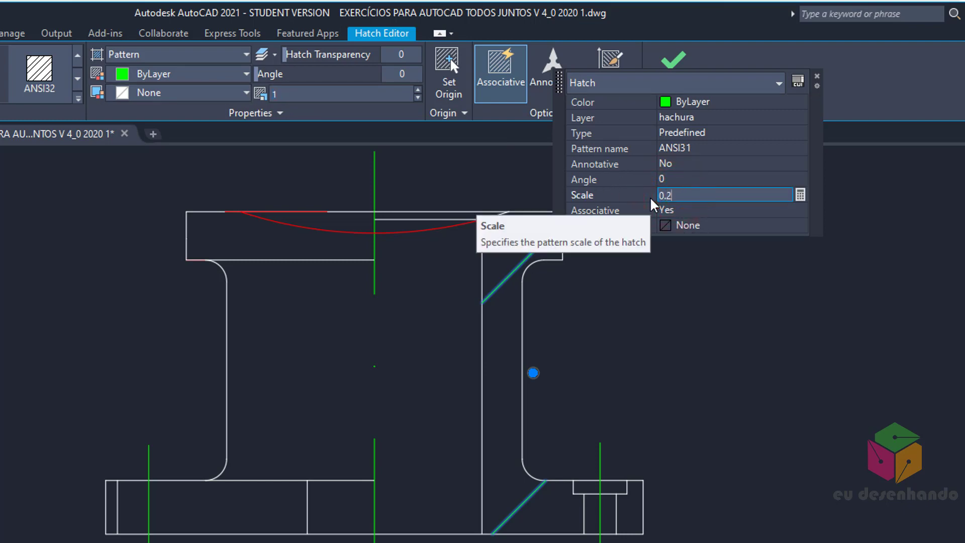
key("Return")
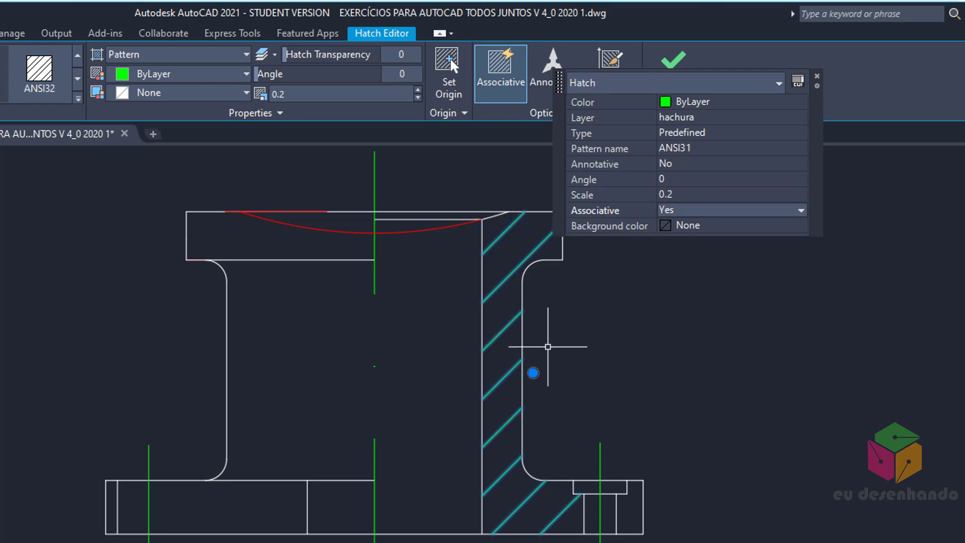
left_click(686, 194)
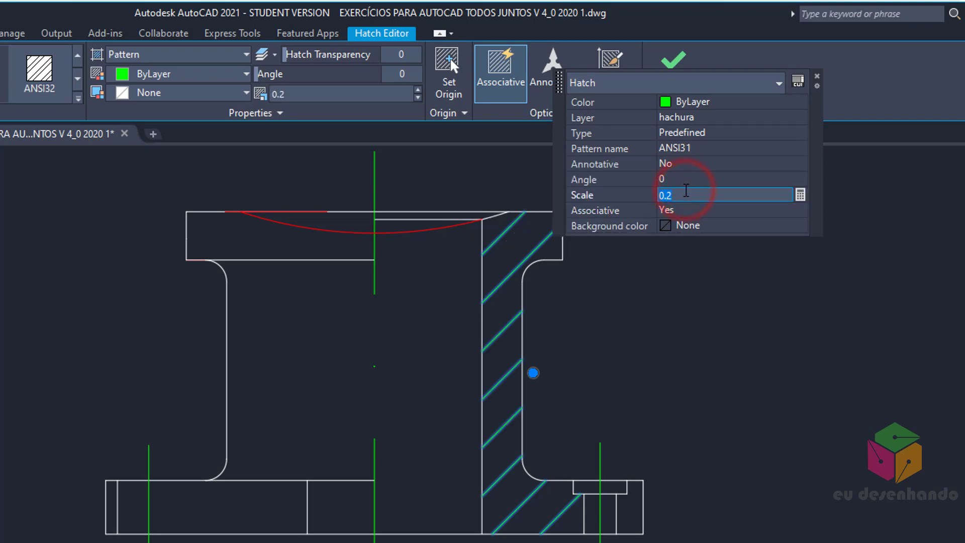
type("0.")
key("Return")
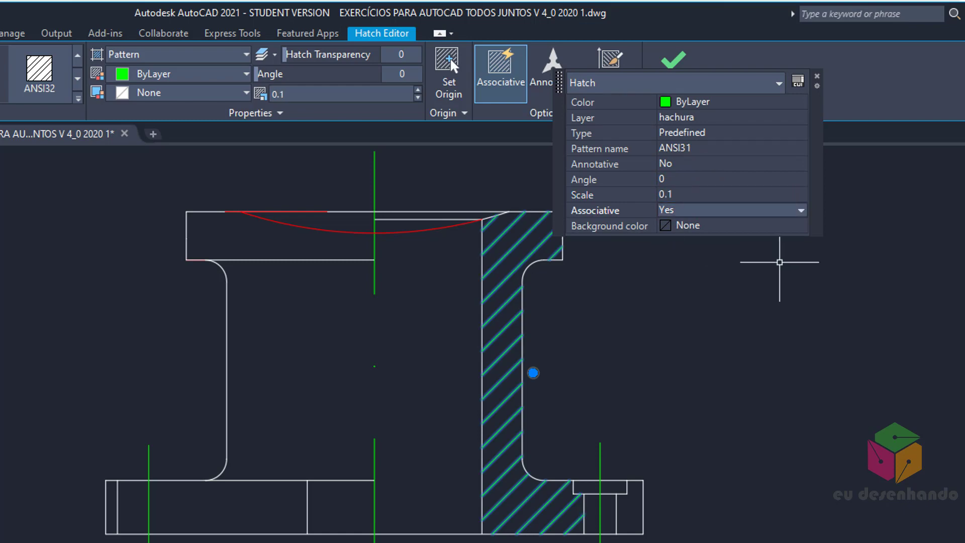
left_click(672, 59)
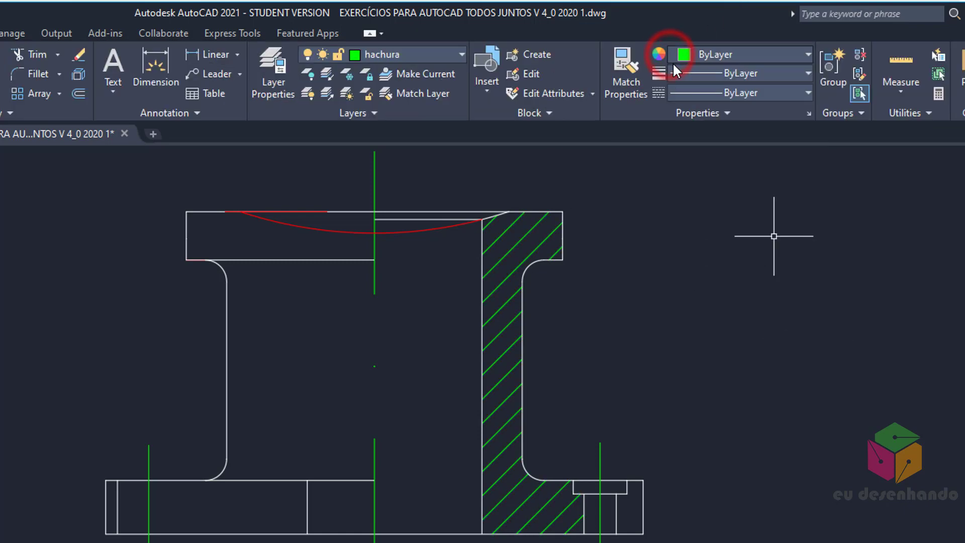
Use the H command to hatch the large flange profile and the small lower-right region.
scroll(647, 432, "down", 2)
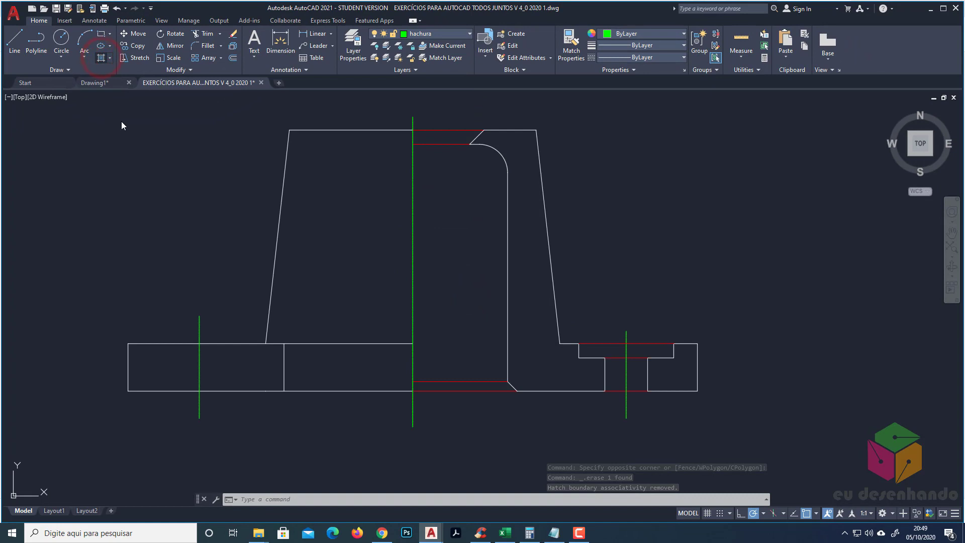
type("h")
key("Return")
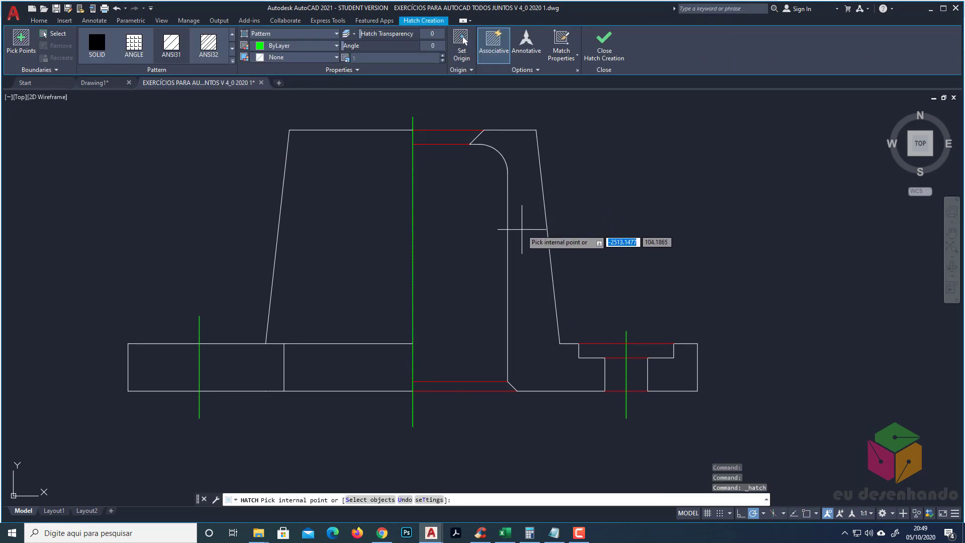
left_click(522, 229)
left_click(683, 373)
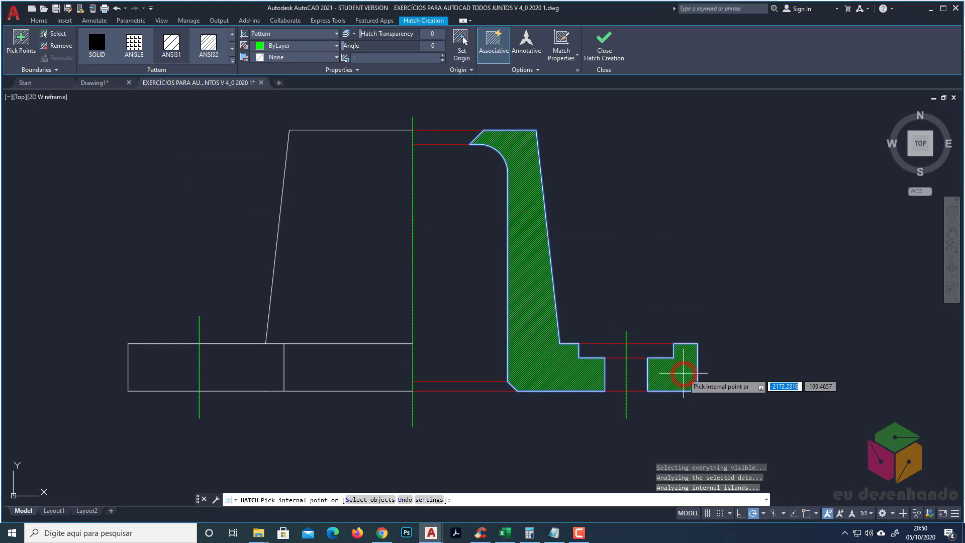
key("Return")
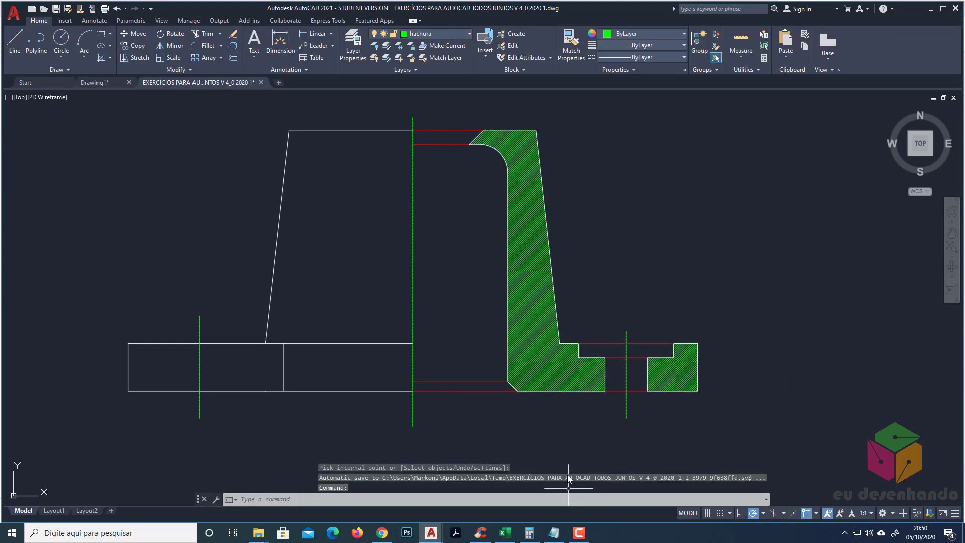
Zoom in and out repeatedly to inspect the new green flange hatch.
scroll(583, 393, "down", 2)
scroll(583, 392, "down", 2)
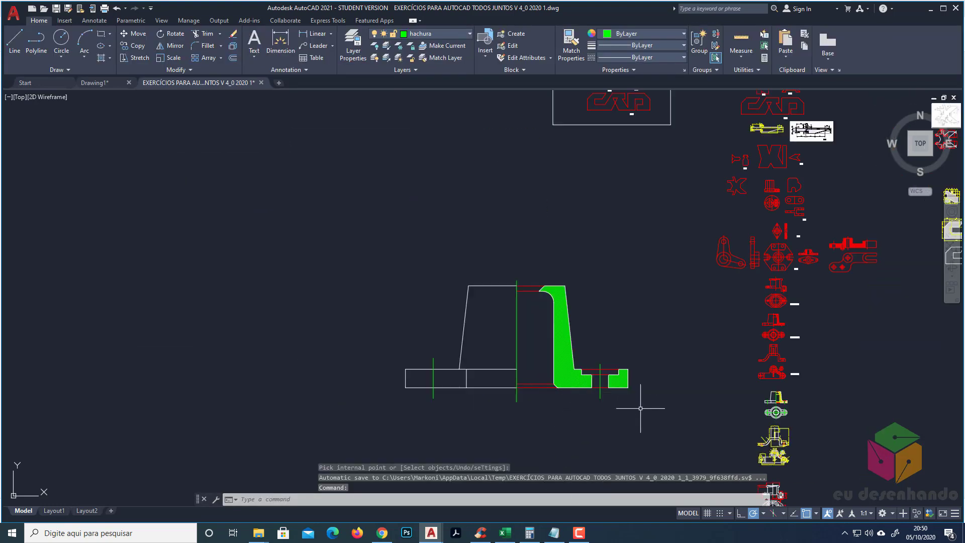
scroll(603, 362, "up", 2)
scroll(556, 318, "up", 4)
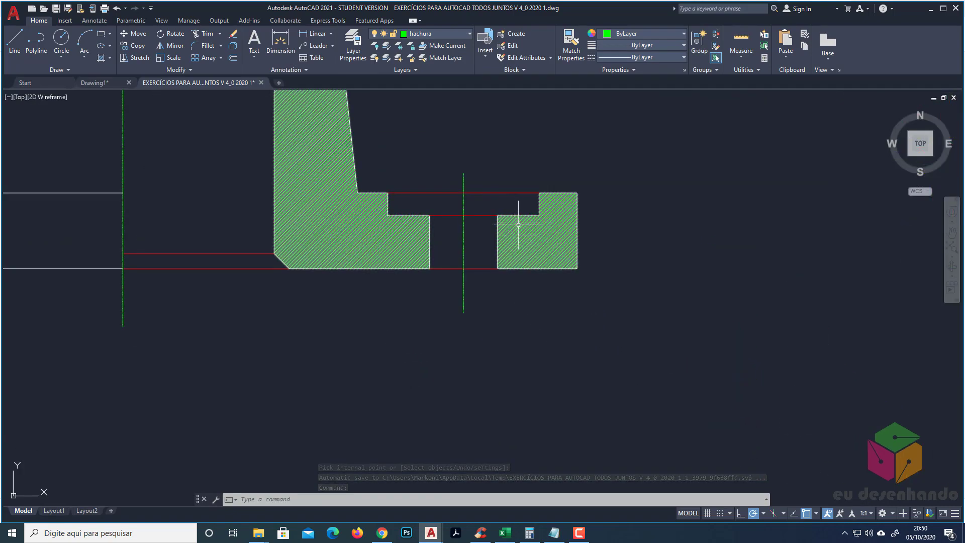
scroll(520, 231, "up", 6)
scroll(588, 232, "down", 2)
scroll(610, 272, "down", 4)
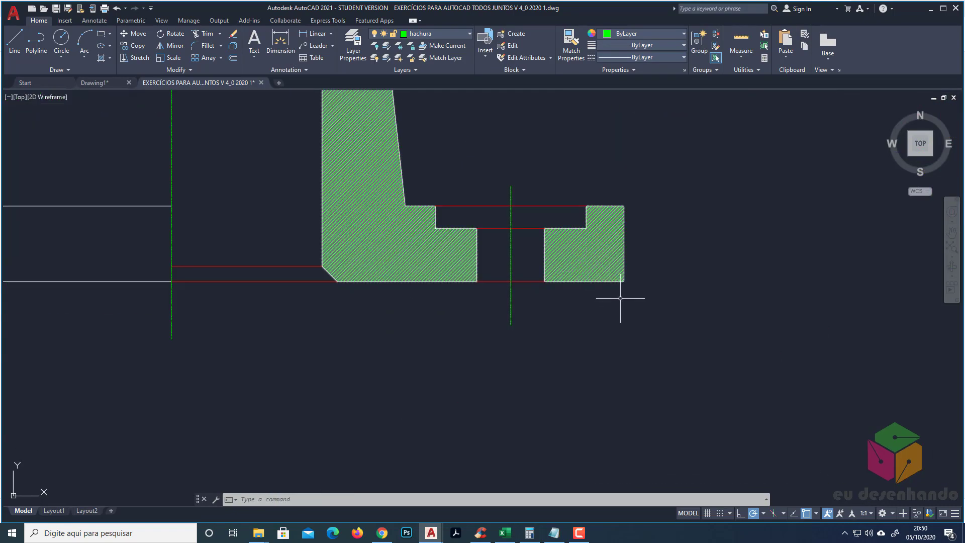
scroll(555, 297, "down", 4)
scroll(571, 351, "down", 3)
scroll(531, 310, "up", 1)
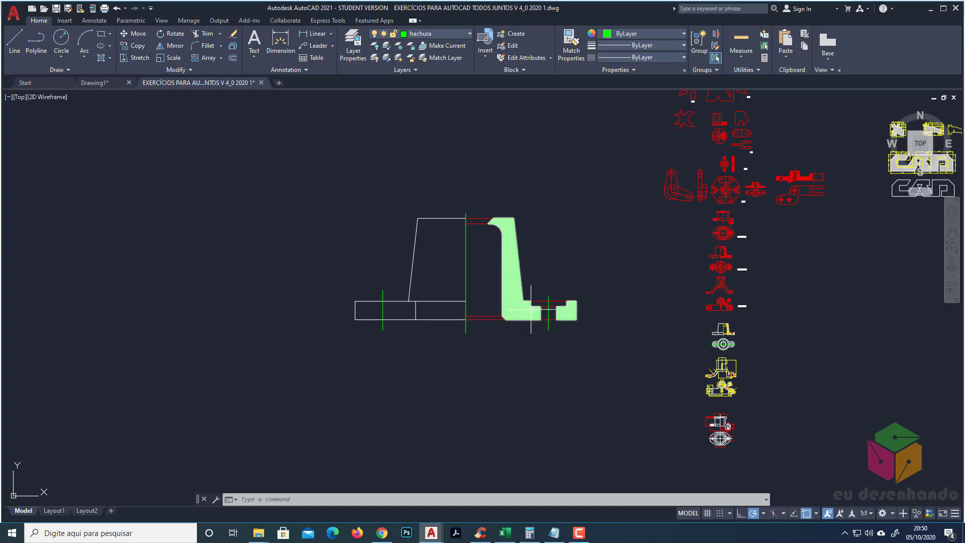
scroll(530, 310, "up", 4)
scroll(513, 323, "up", 2)
scroll(494, 252, "up", 1)
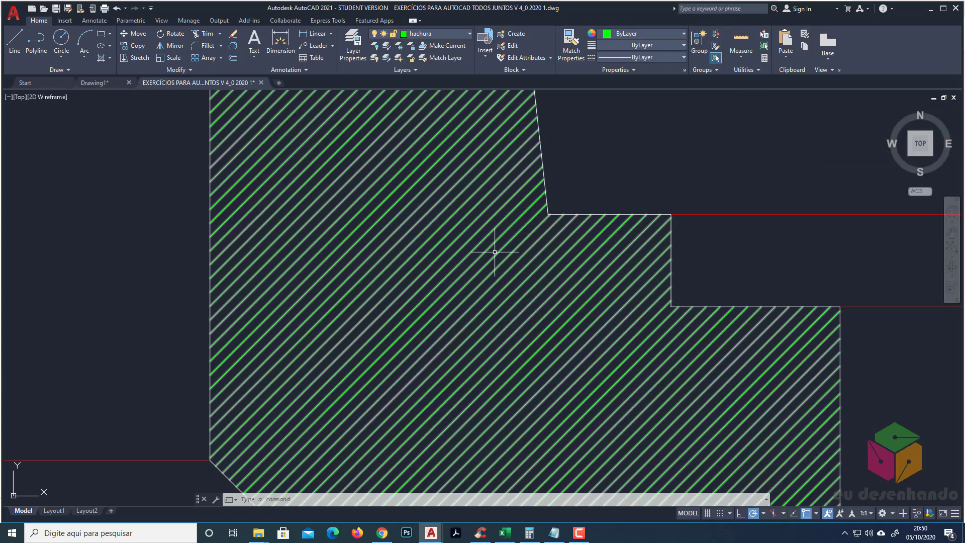
scroll(532, 330, "down", 5)
scroll(552, 347, "down", 7)
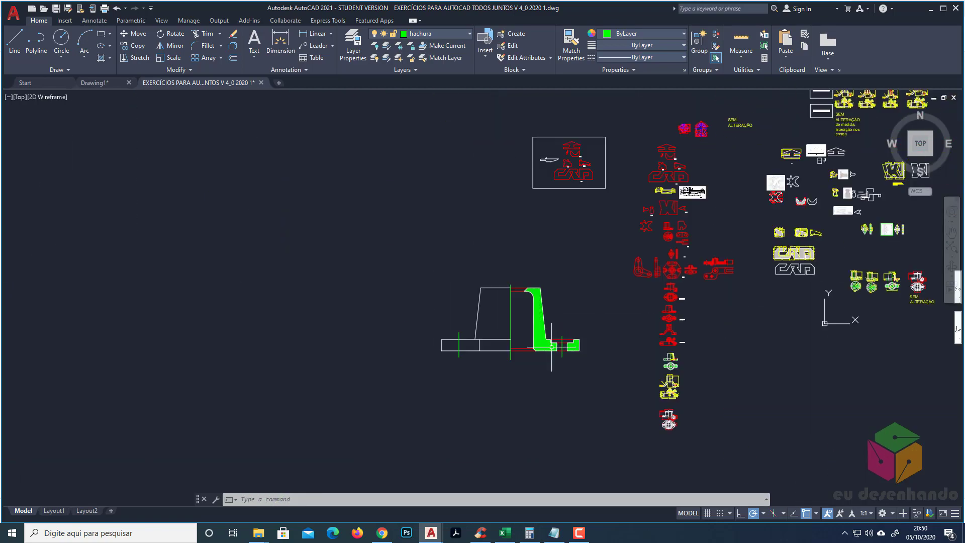
scroll(619, 426, "up", 2)
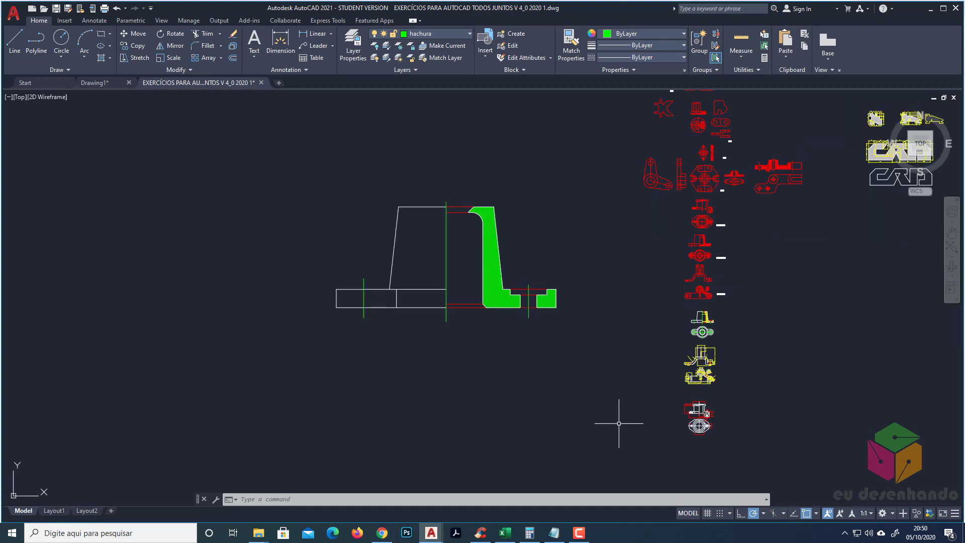
Pan the hatched flange left of centre and select its green hatch for editing.
middle_click_drag(623, 427, 532, 402)
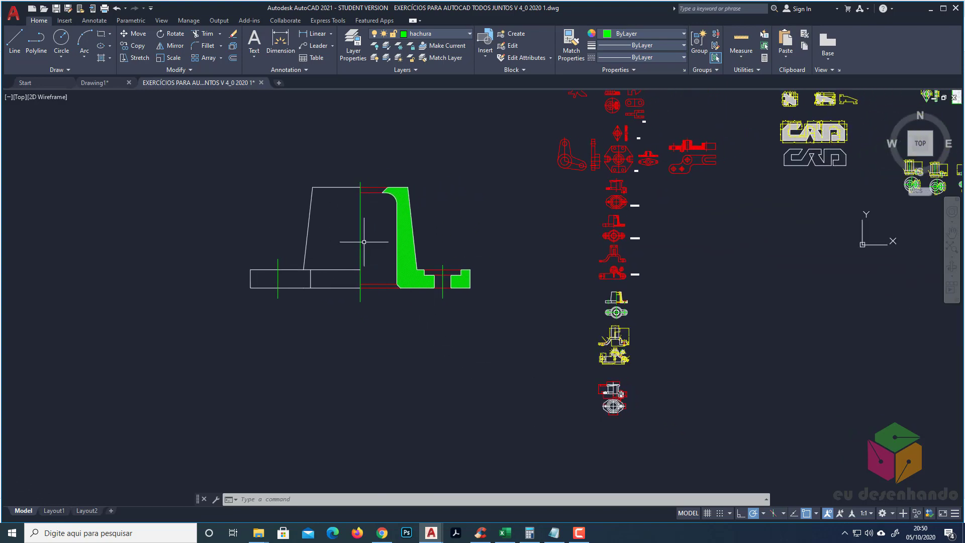
scroll(364, 239, "up", 2)
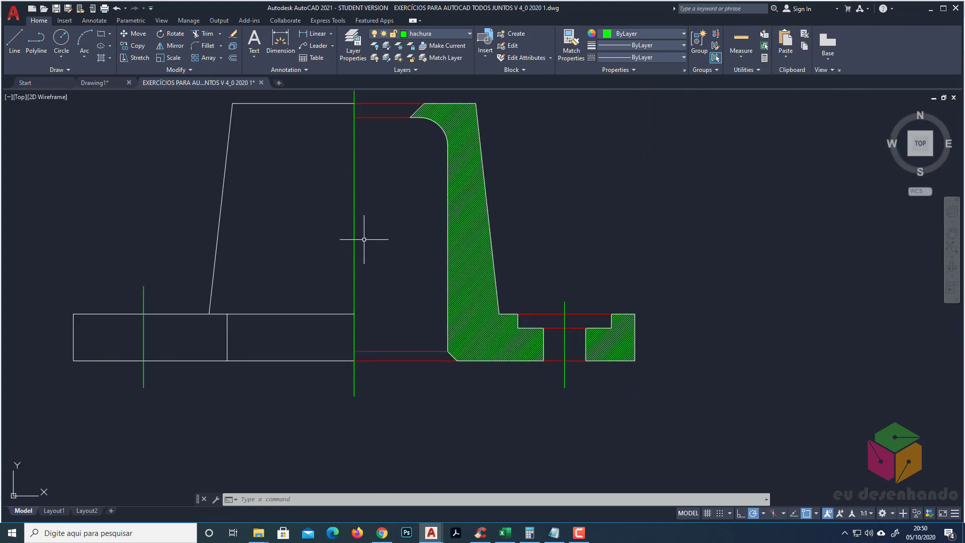
left_click(471, 246)
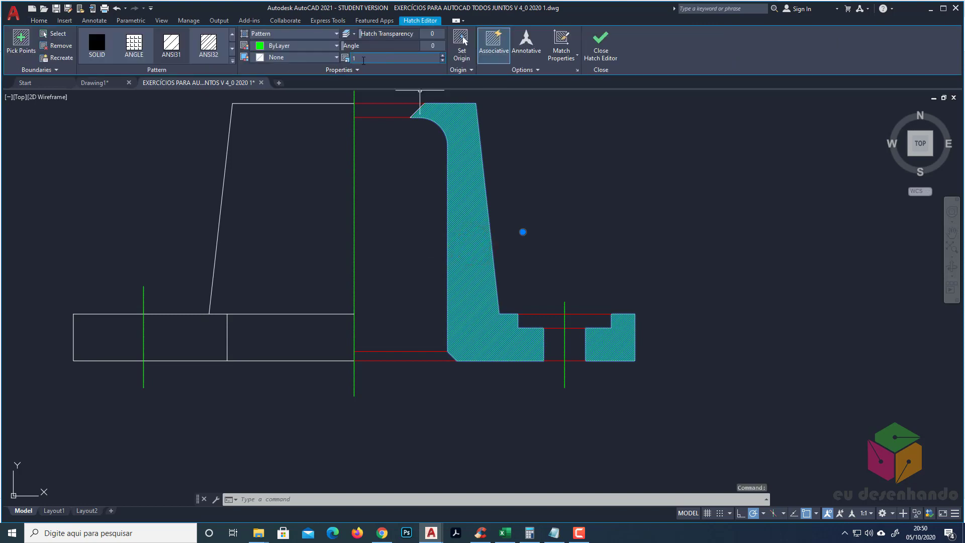
Set the flange hatch pattern scale to 9, trying 8 first, and close the Hatch Editor.
left_click(354, 61)
type("8")
key("Return")
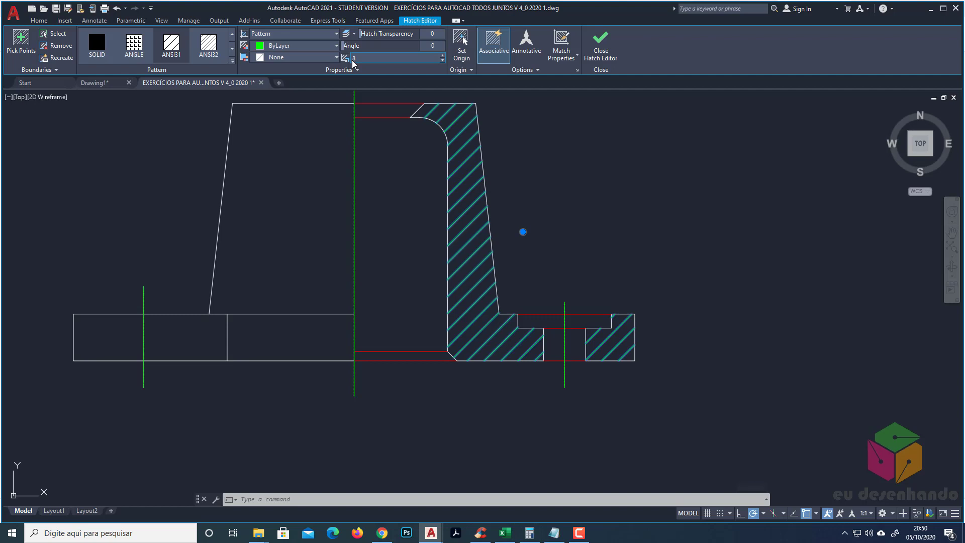
left_click(368, 57)
type("9")
key("Return")
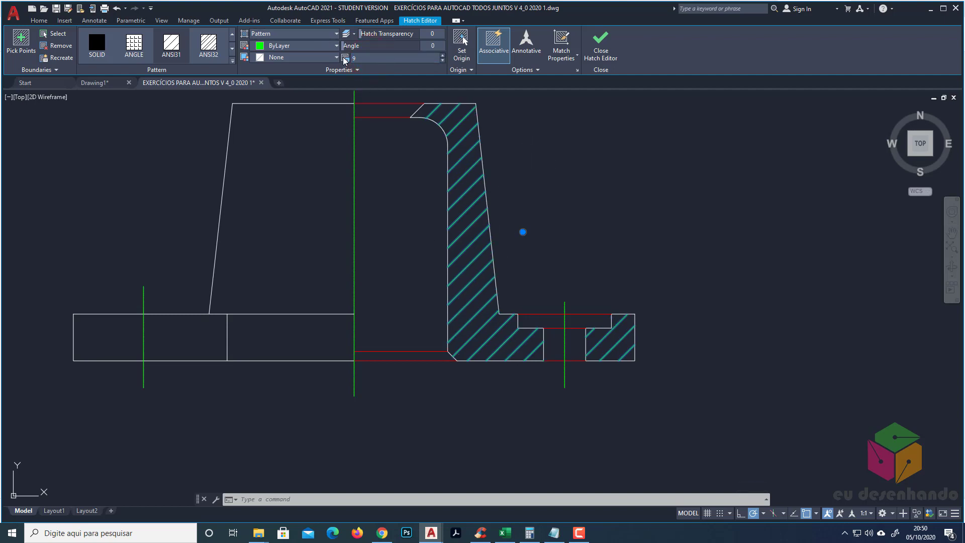
left_click(602, 40)
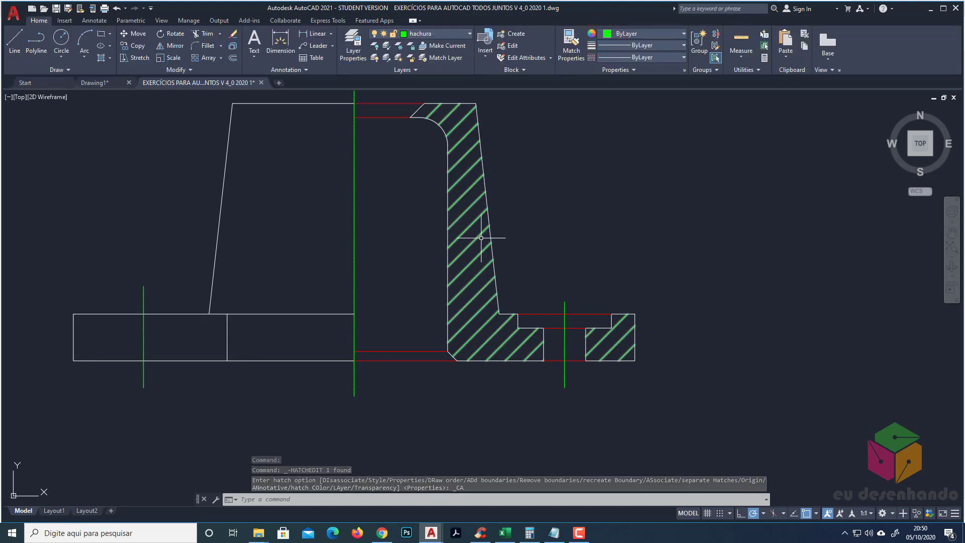
scroll(702, 280, "down", 2)
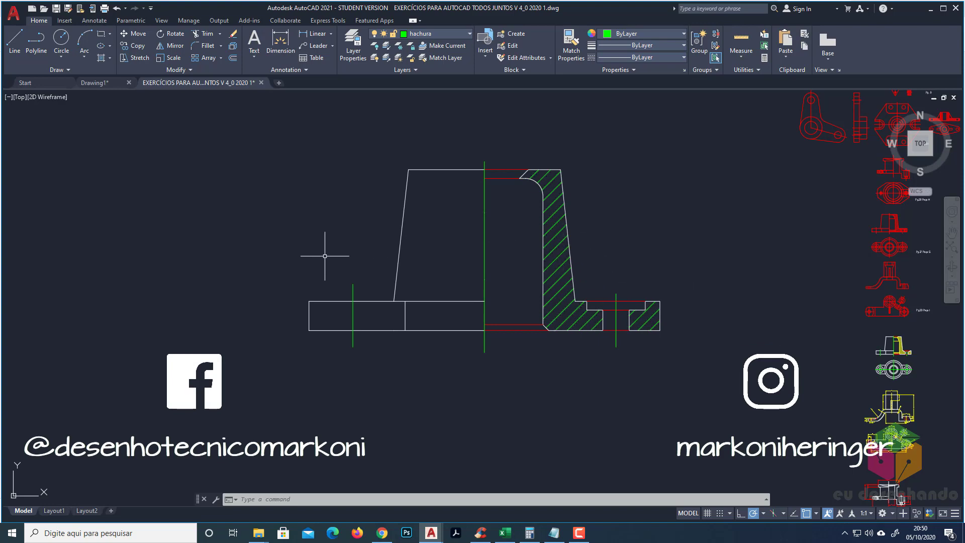
Window-select the entire hatched flange drawing and delete its 38 objects.
scroll(324, 256, "down", 5)
scroll(402, 236, "down", 1)
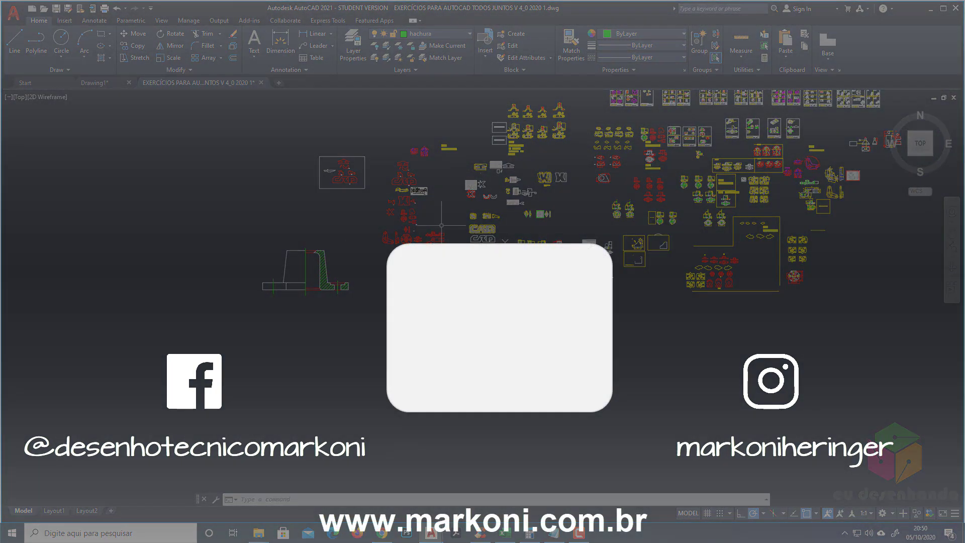
left_click(356, 238)
left_click(238, 343)
key("Delete")
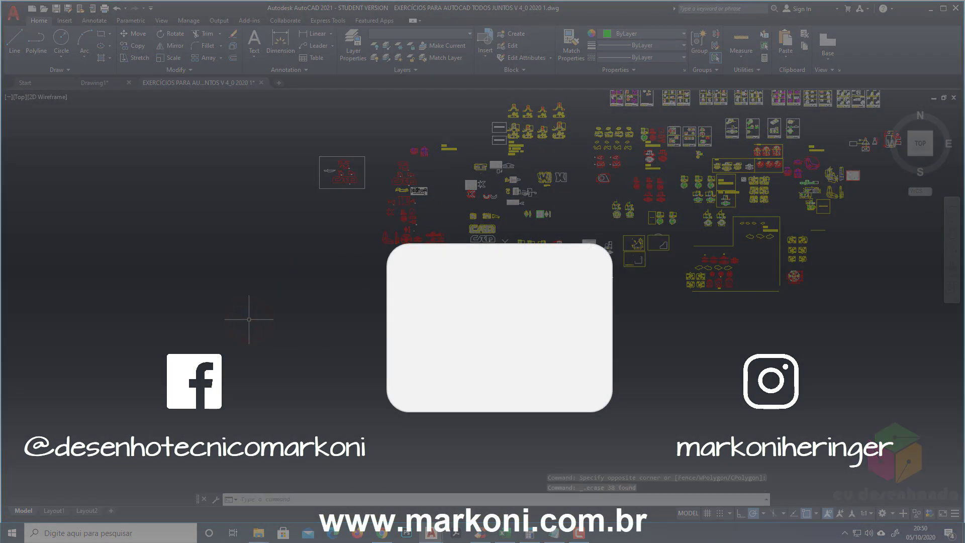